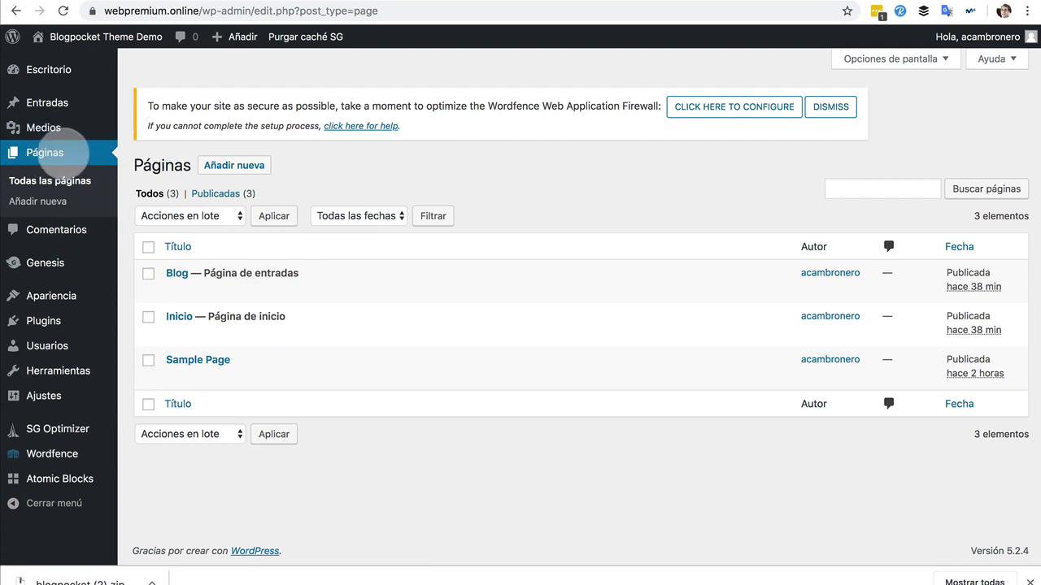
- Create a new page titled "Bloques reusables"
{"action": "left_click", "coordinate": [52, 201]}
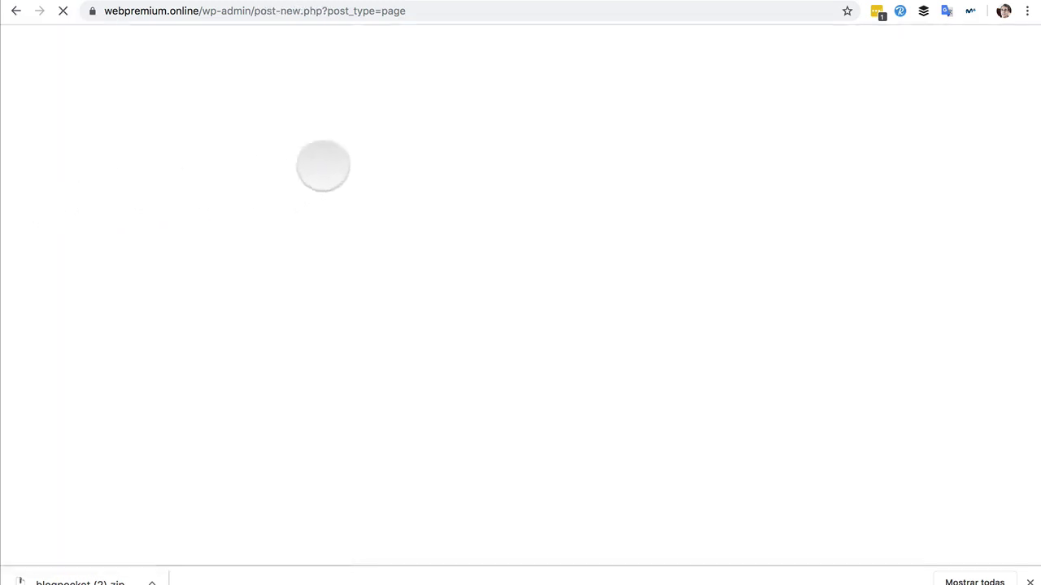
{"action": "type", "text": "Bloquees"}
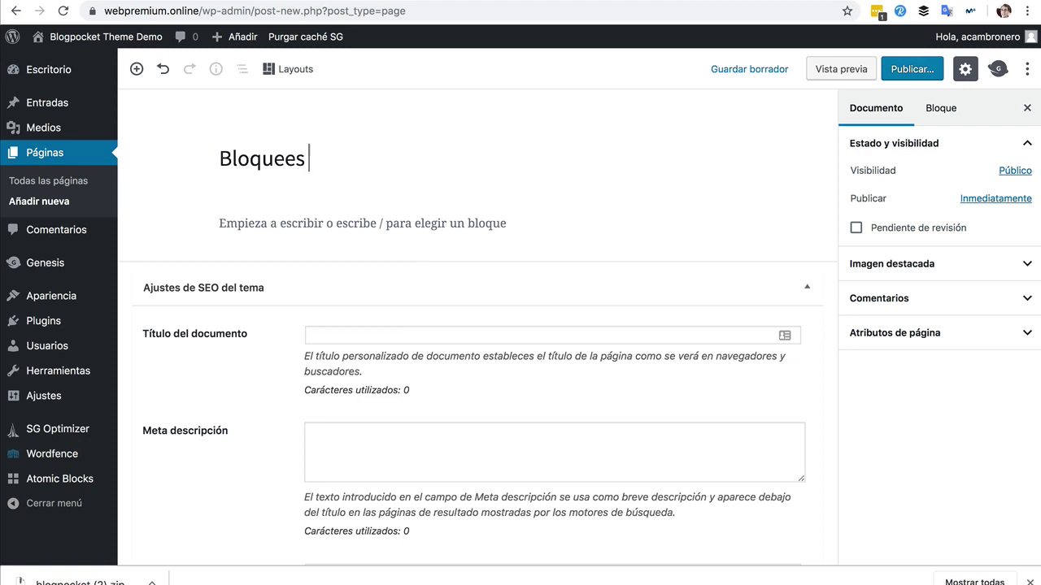
{"action": "key", "text": "BackSpace"}
{"action": "key", "text": "BackSpace"}
{"action": "type", "text": "s reusables"}
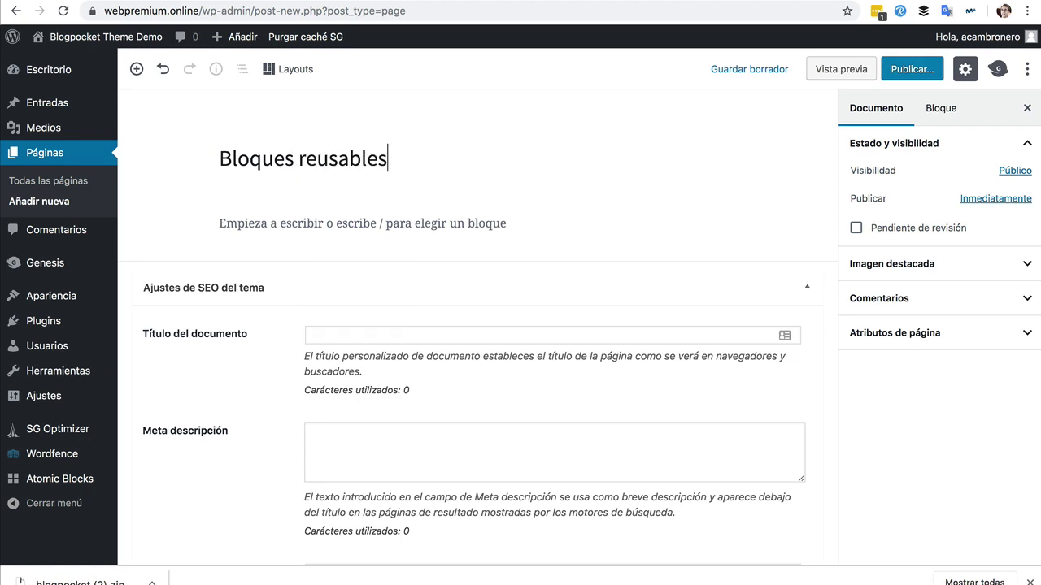
{"action": "key", "text": "Return"}
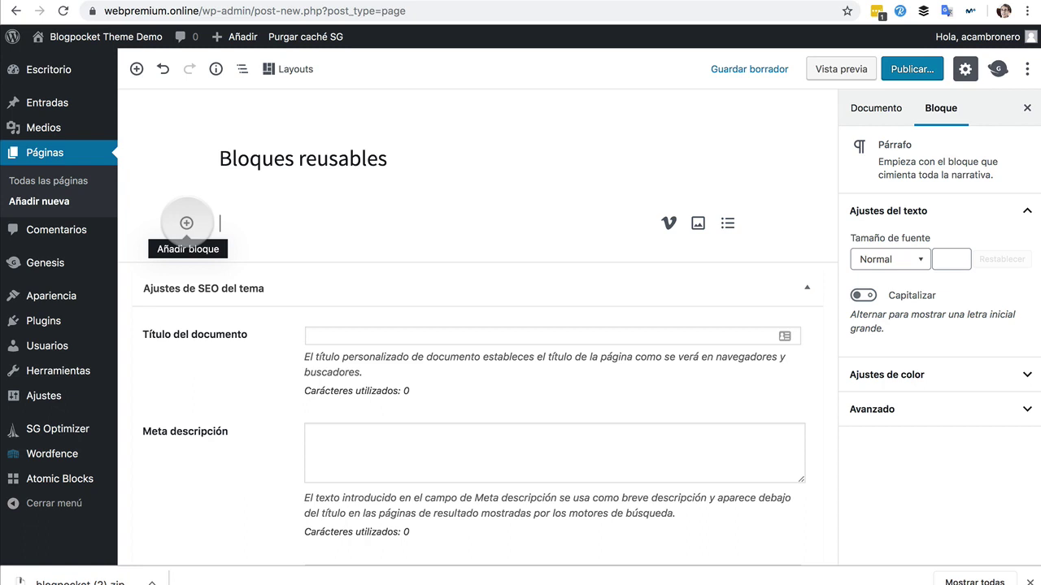
- Add an H2 heading block reading "Nuestro perfil" below the page title
{"action": "left_click", "coordinate": [186, 223]}
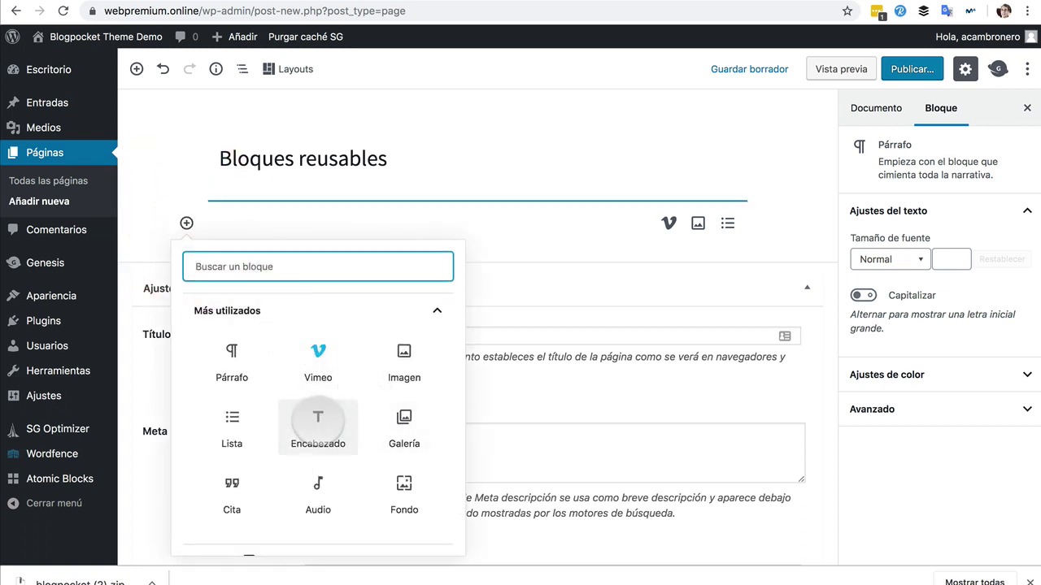
{"action": "left_click", "coordinate": [318, 420]}
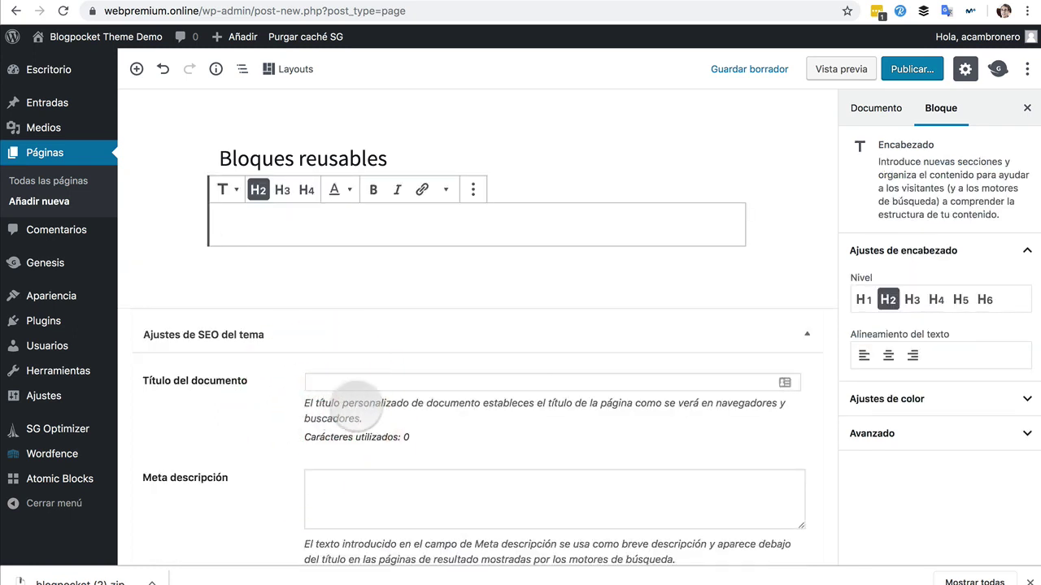
{"action": "type", "text": "Nuestro perfil"}
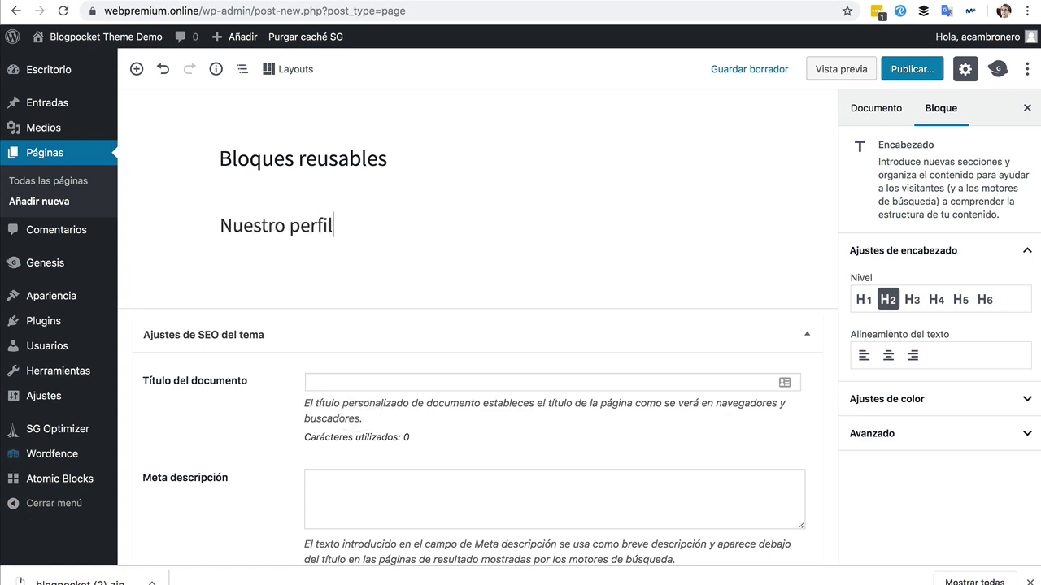
- Add a paragraph under the heading that introduces the author by full name and ends with "y soy informático."
{"action": "key", "text": "Return"}
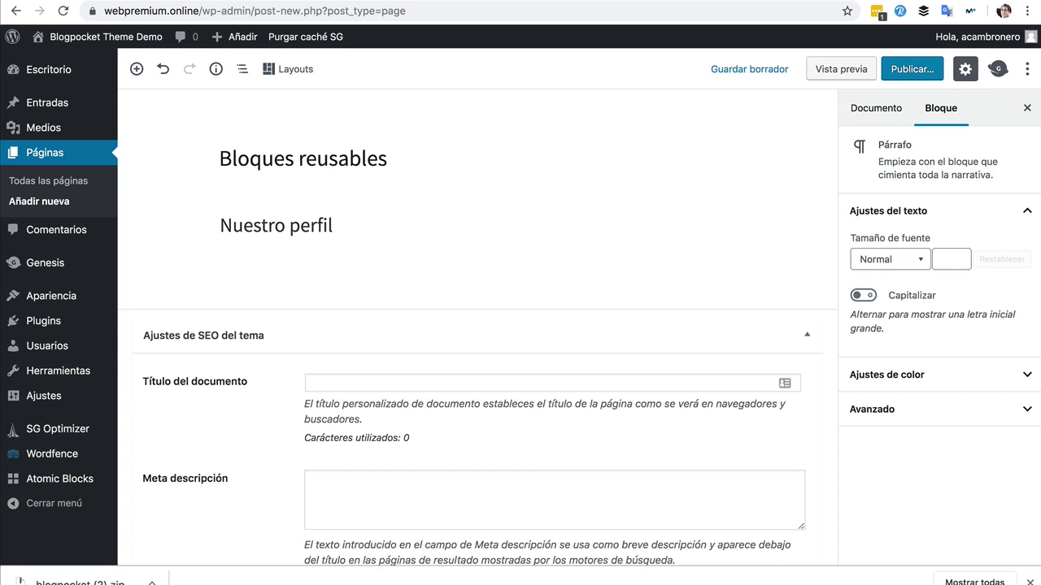
{"action": "type", "text": "Soy Antonio Camb"}
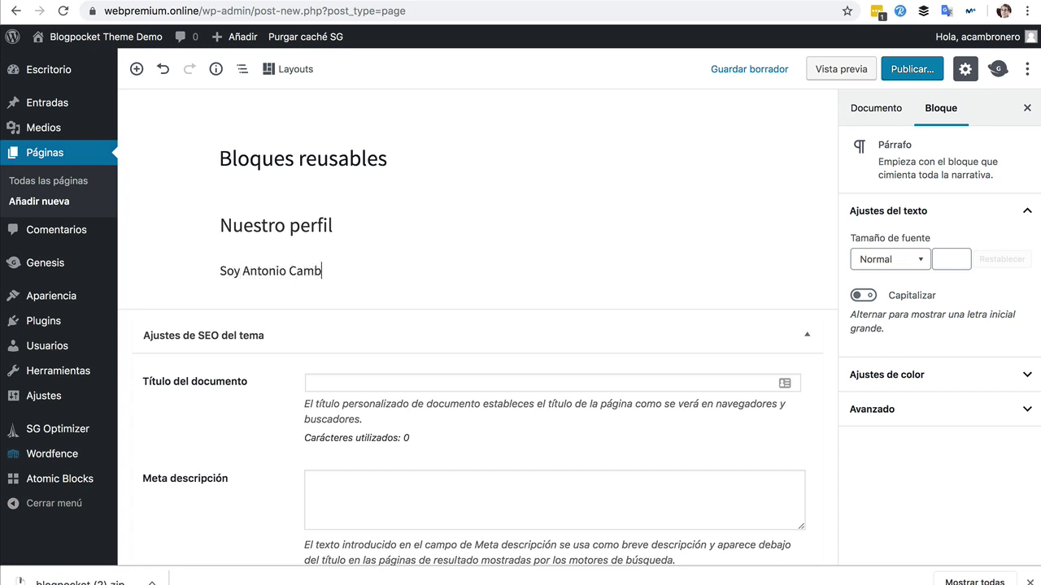
{"action": "type", "text": "ronero y soy"}
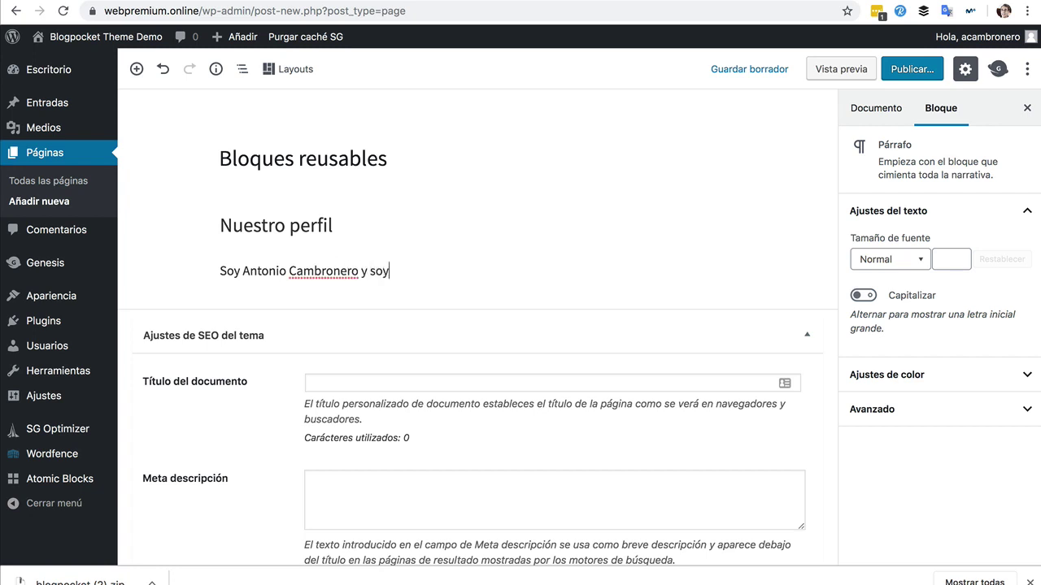
{"action": "type", "text": " informático."}
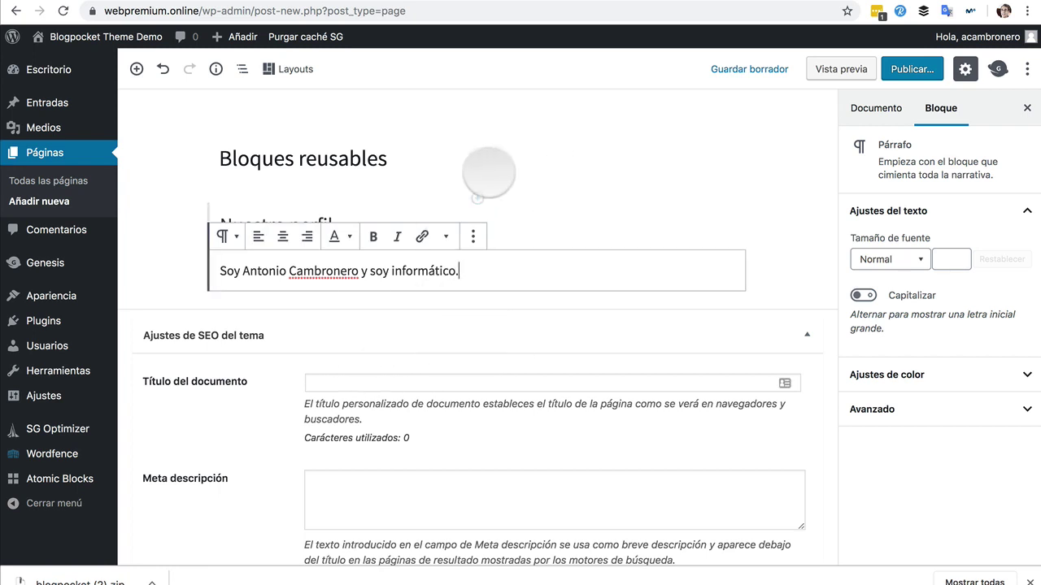
{"action": "left_click", "coordinate": [485, 169]}
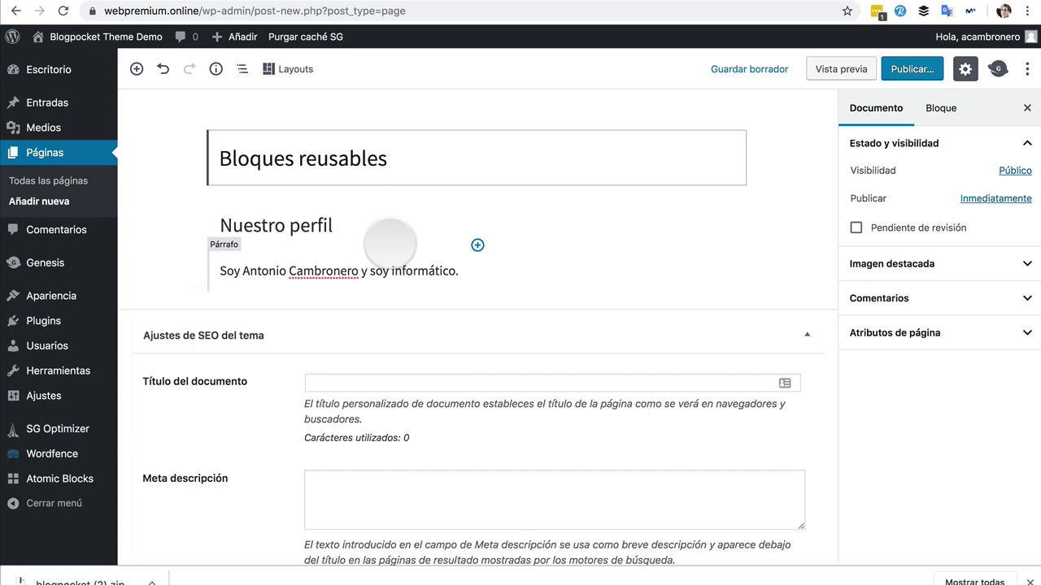
- Turn the heading and paragraph together into a reusable block and save it under the name "Nuestro perfil"
{"action": "left_click_drag", "start_coordinate": [479, 271], "coordinate": [218, 207]}
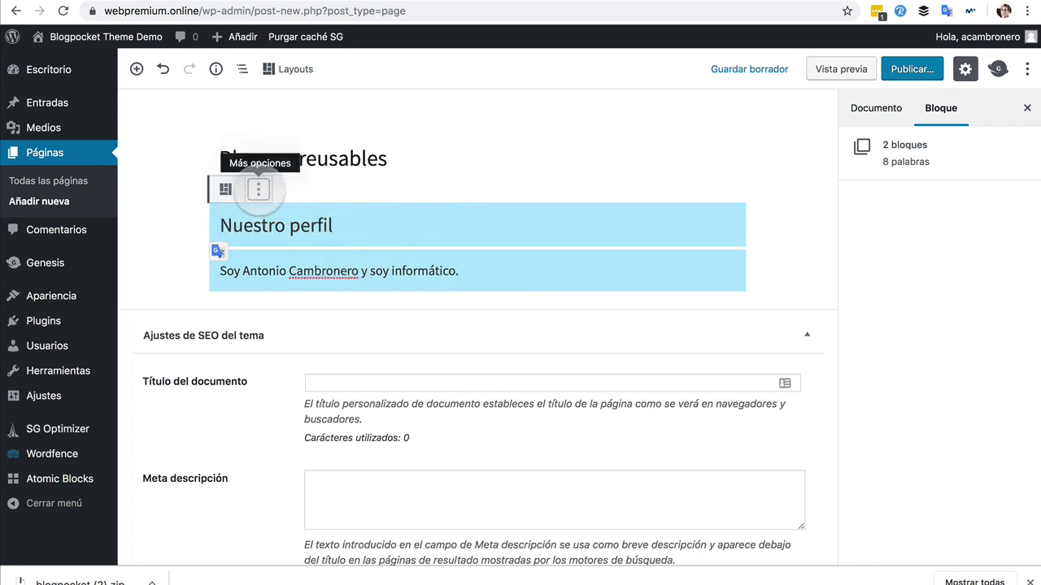
{"action": "left_click", "coordinate": [259, 189]}
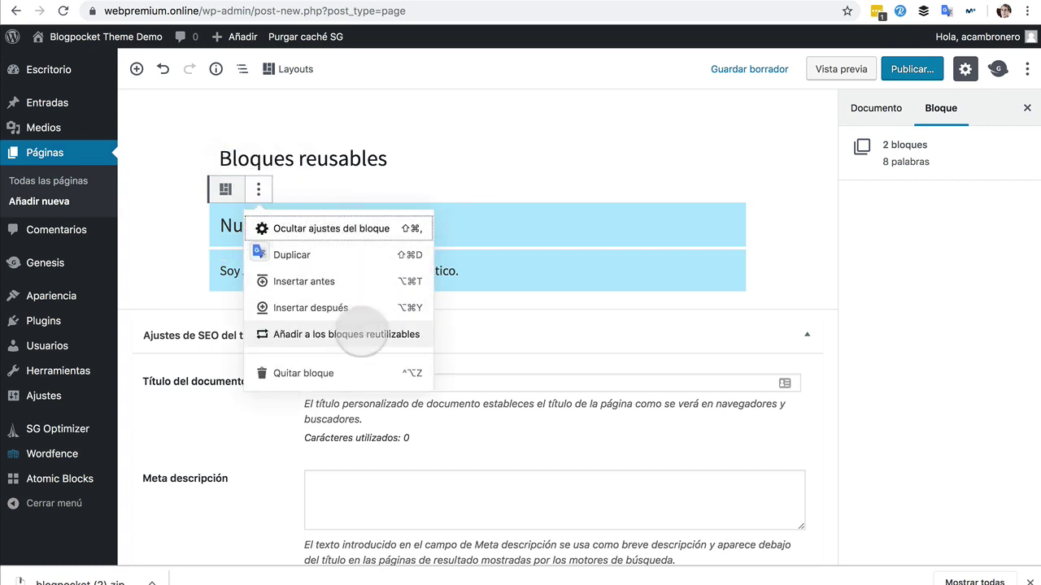
{"action": "left_click", "coordinate": [338, 335]}
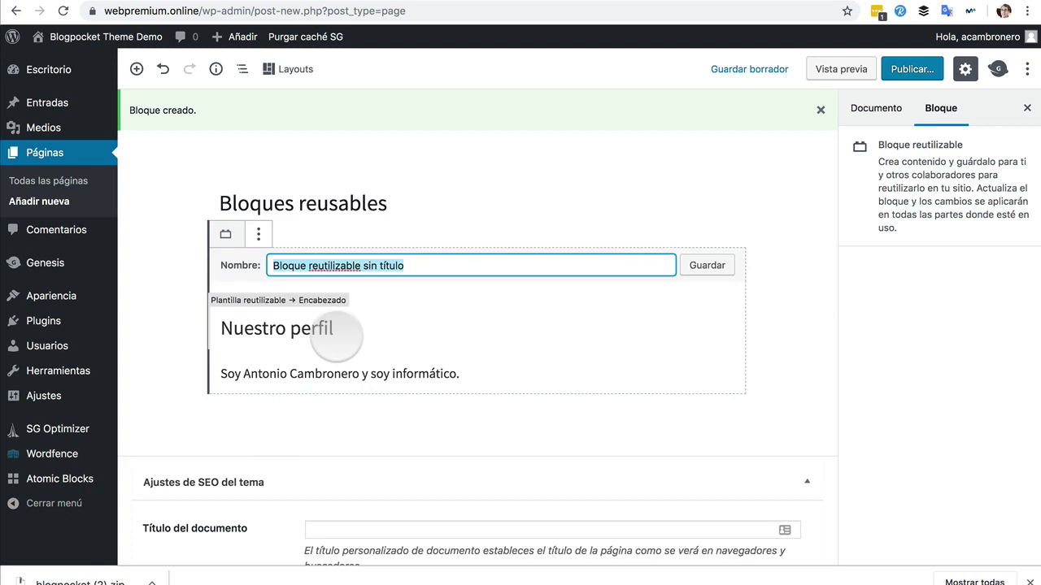
{"action": "type", "text": "Nuestro perf"}
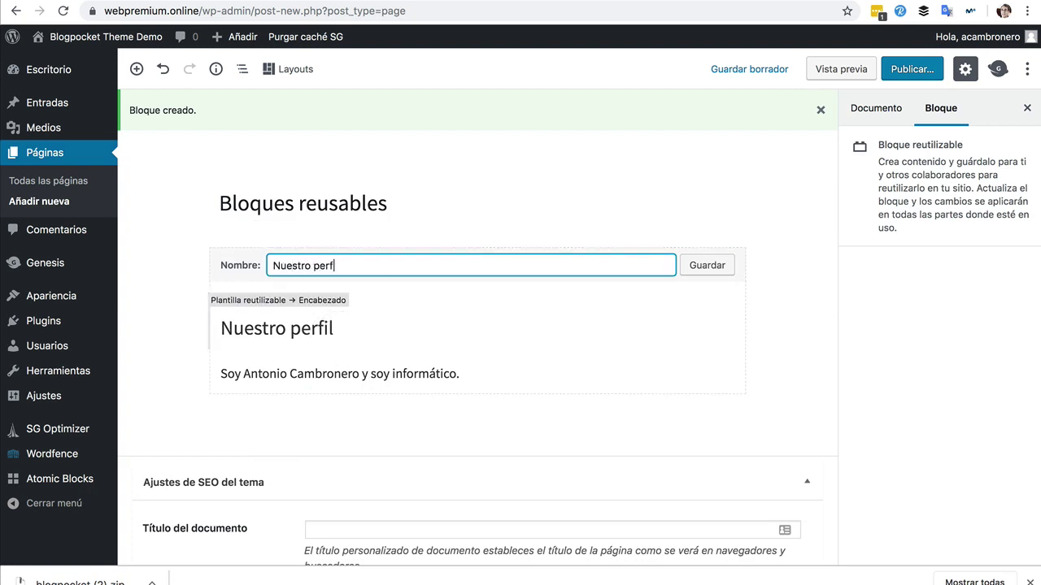
{"action": "type", "text": "il"}
{"action": "left_click", "coordinate": [641, 334]}
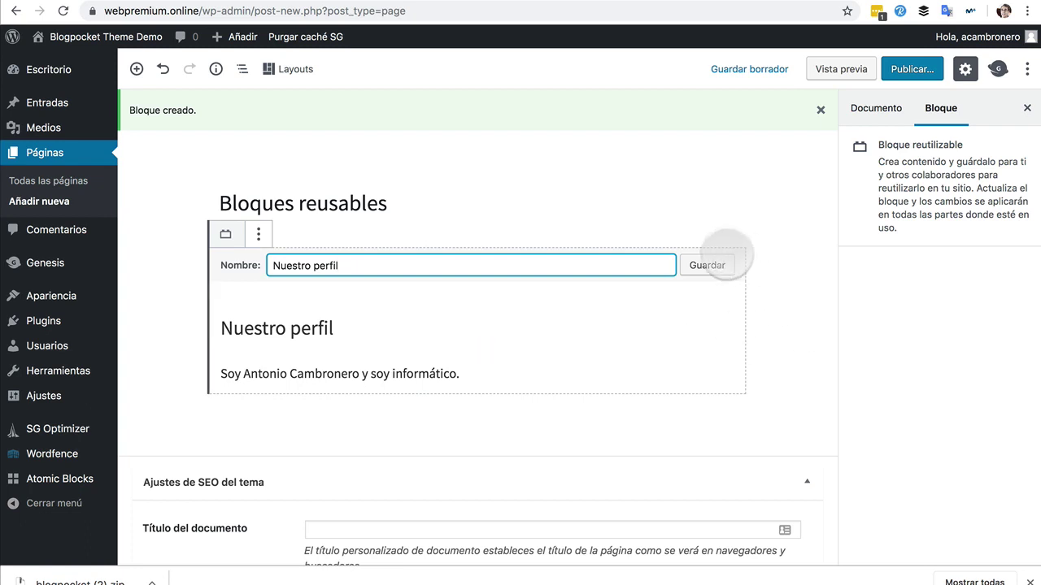
{"action": "left_click", "coordinate": [724, 258]}
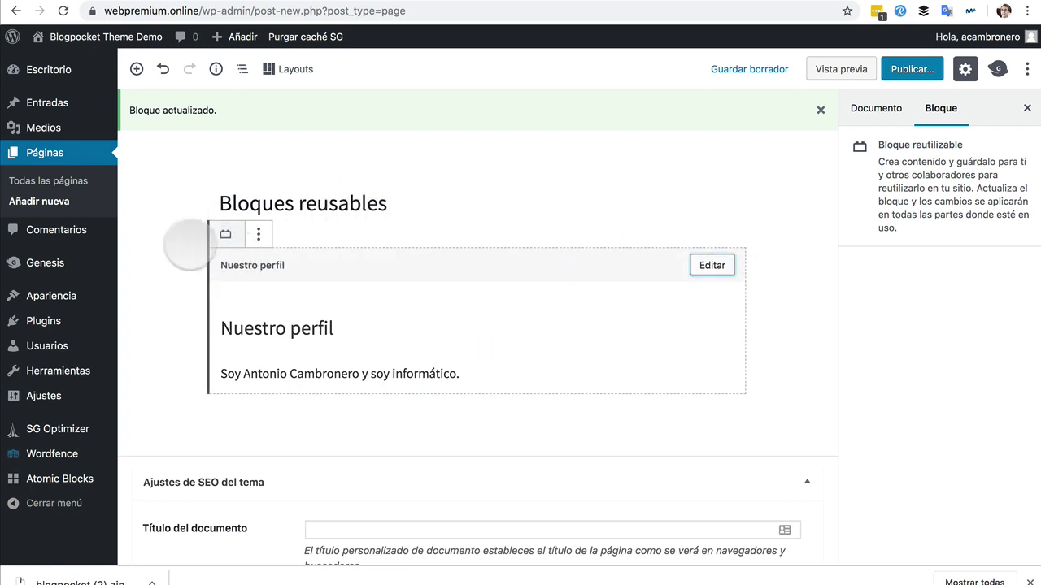
- Deselect the reusable block and publish the "Bloques reusables" page
{"action": "left_click", "coordinate": [169, 247]}
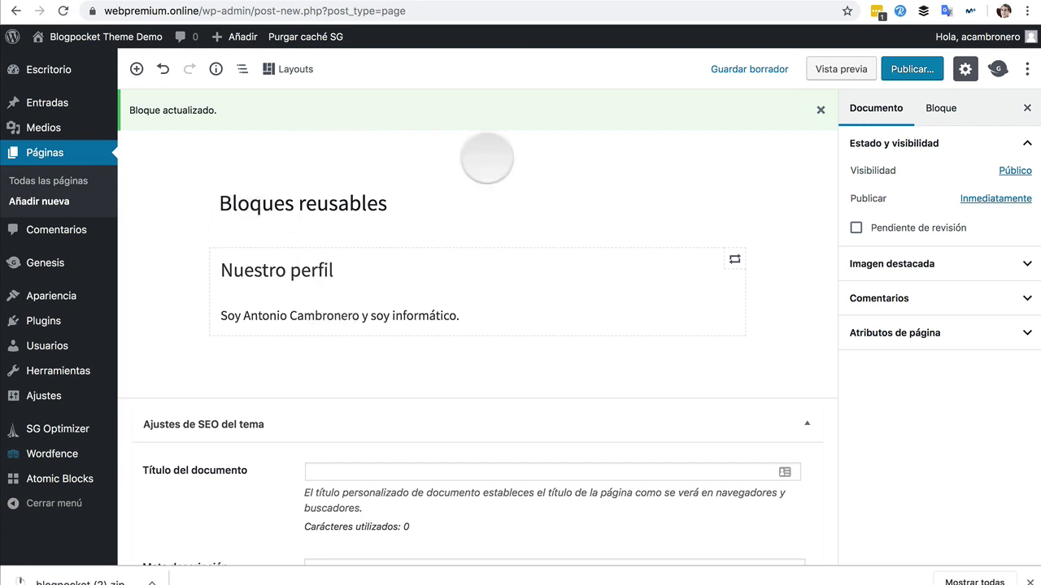
{"action": "left_click", "coordinate": [911, 69]}
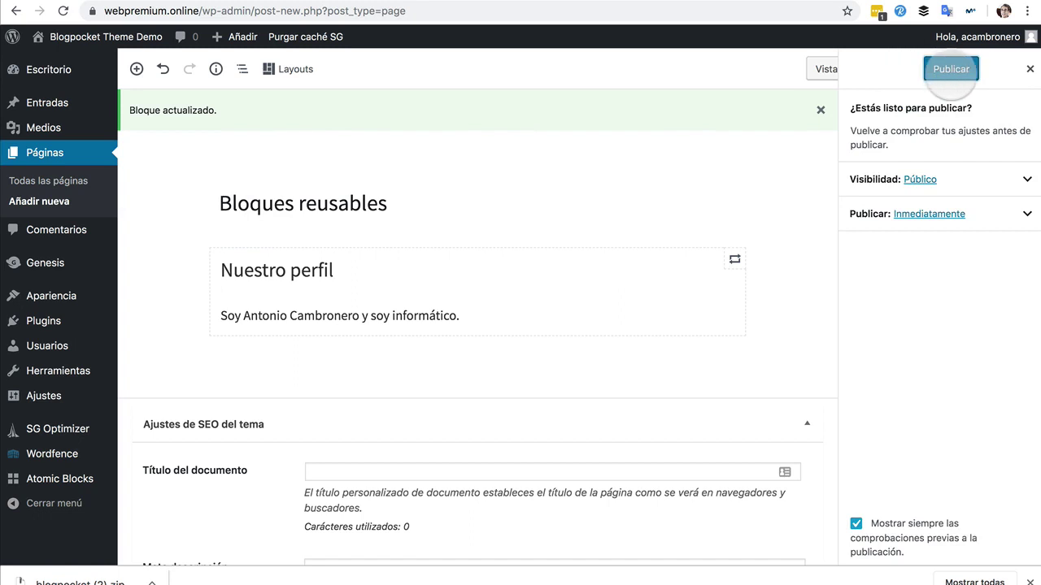
{"action": "left_click", "coordinate": [941, 70]}
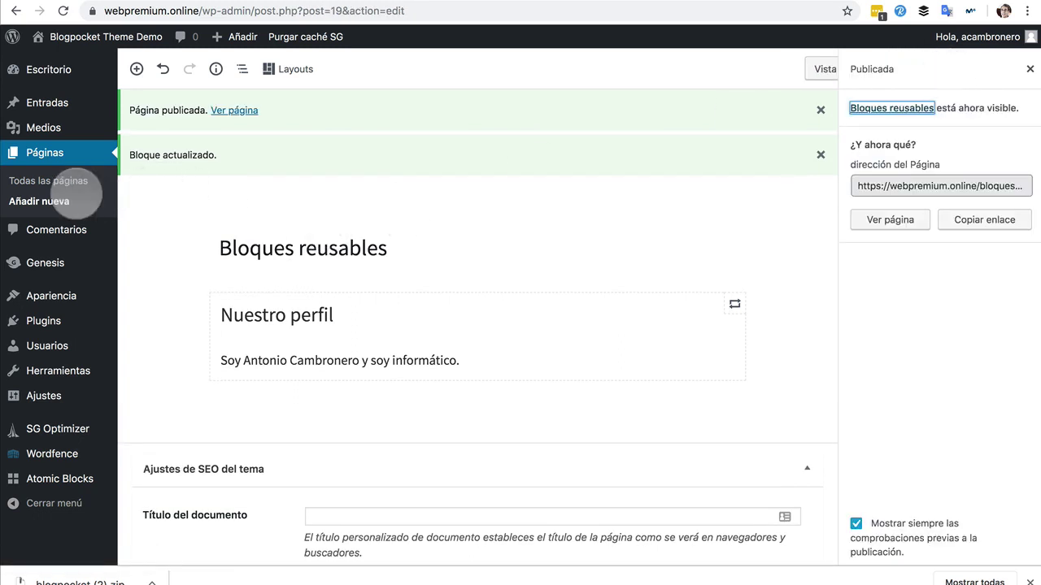
- Create another new page titled "Página de prueba"
{"action": "left_click", "coordinate": [39, 201]}
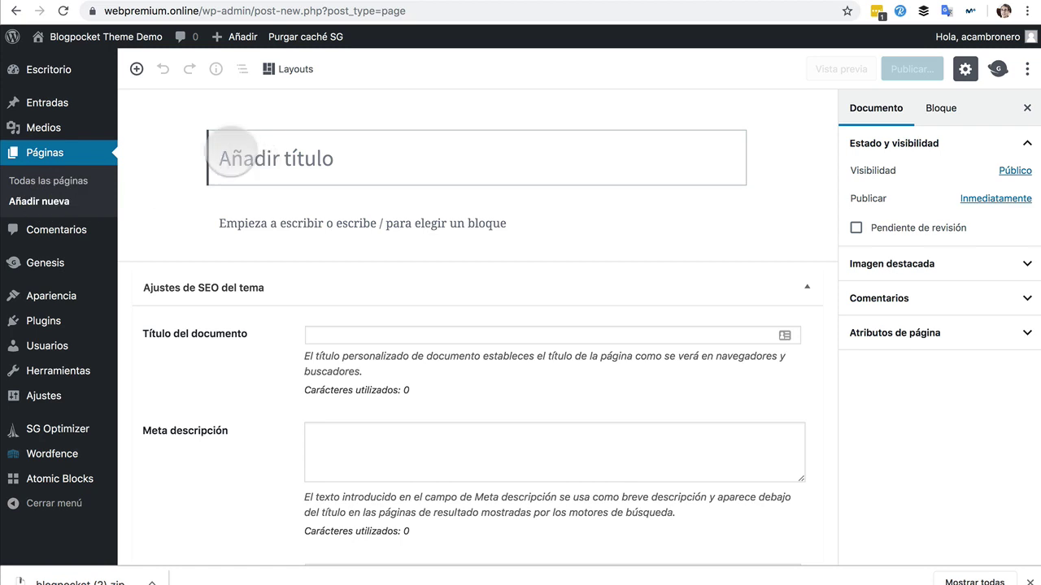
{"action": "type", "text": "Págin"}
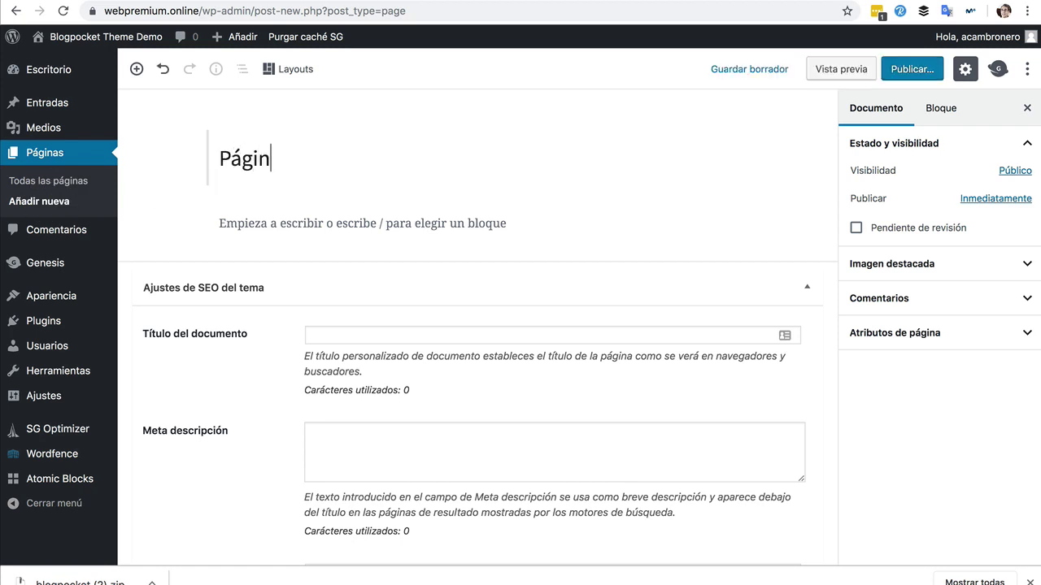
{"action": "type", "text": "a de prueba"}
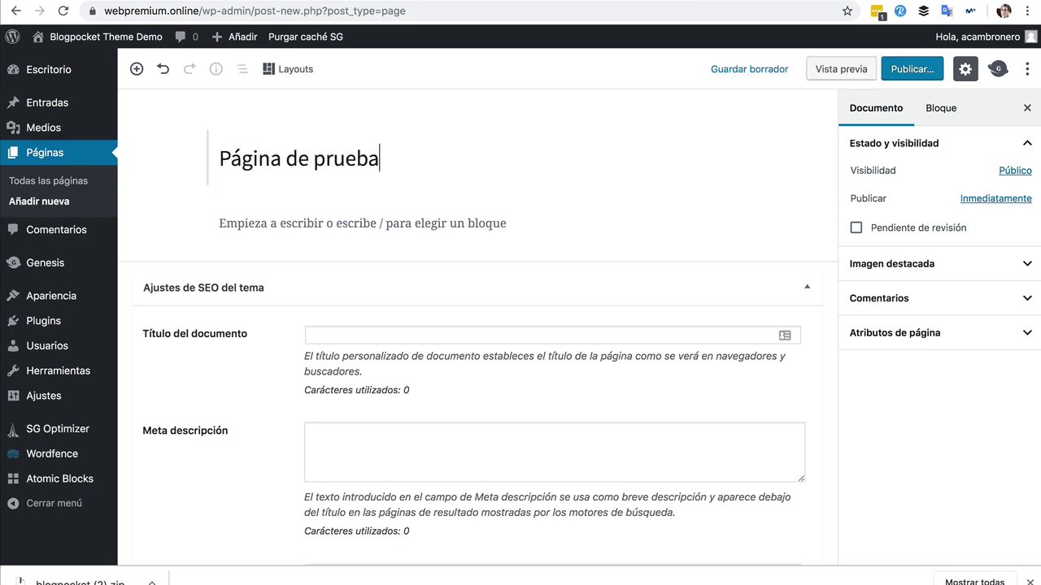
{"action": "key", "text": "Return"}
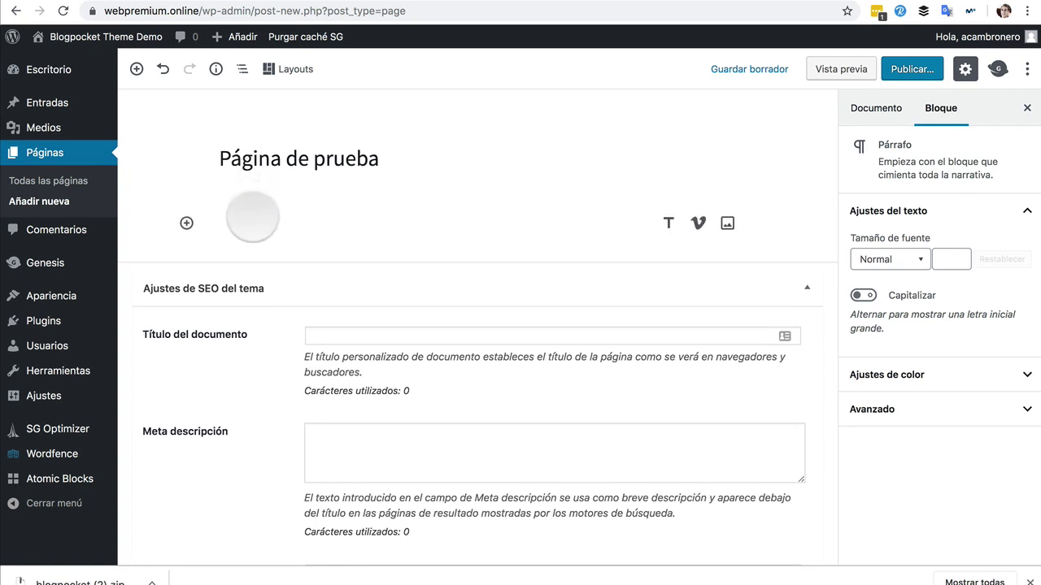
- Insert the saved reusable block "Nuestro perfil" into the body of the test page
{"action": "left_click", "coordinate": [186, 223]}
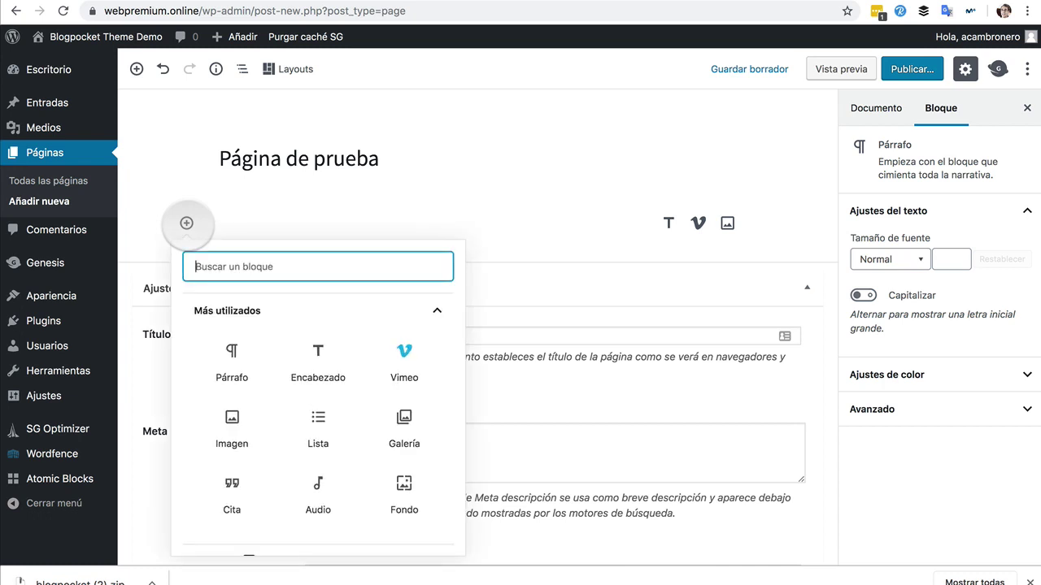
{"action": "scroll", "coordinate": [279, 366], "scroll_direction": "down", "scroll_amount": 6}
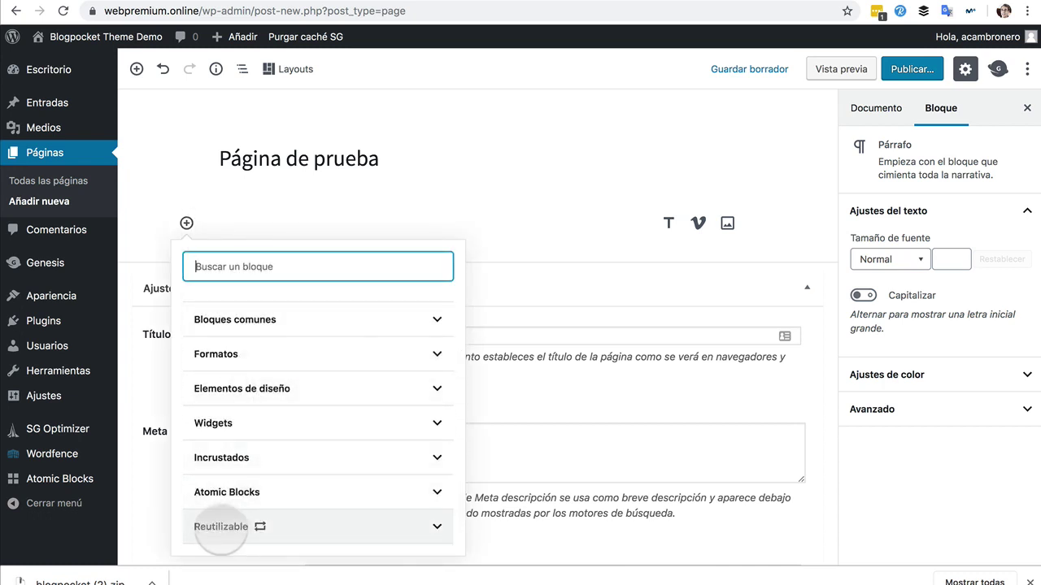
{"action": "left_click", "coordinate": [220, 530]}
{"action": "mouse_move", "coordinate": [228, 487]}
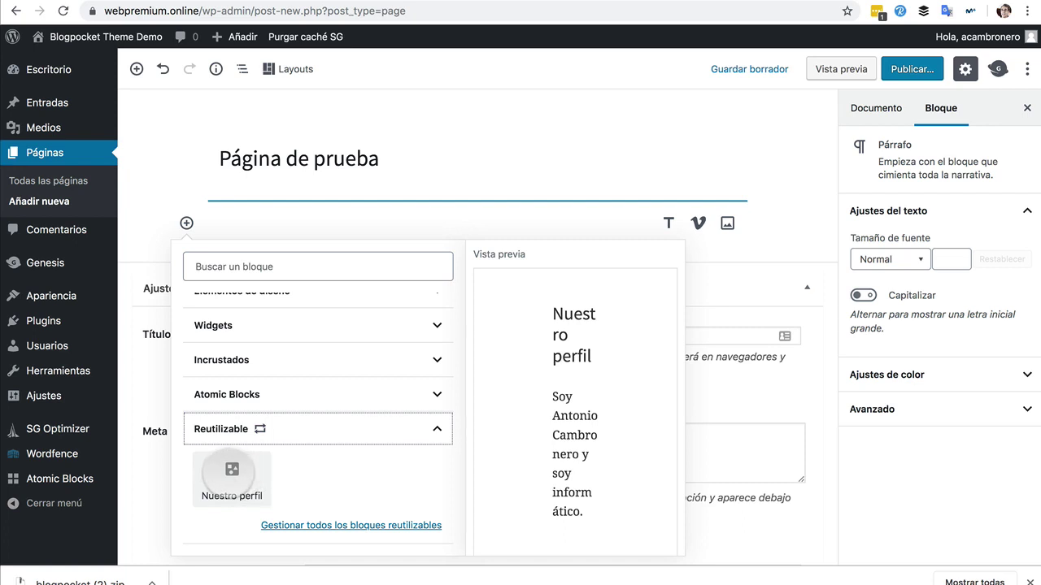
{"action": "left_click", "coordinate": [232, 471]}
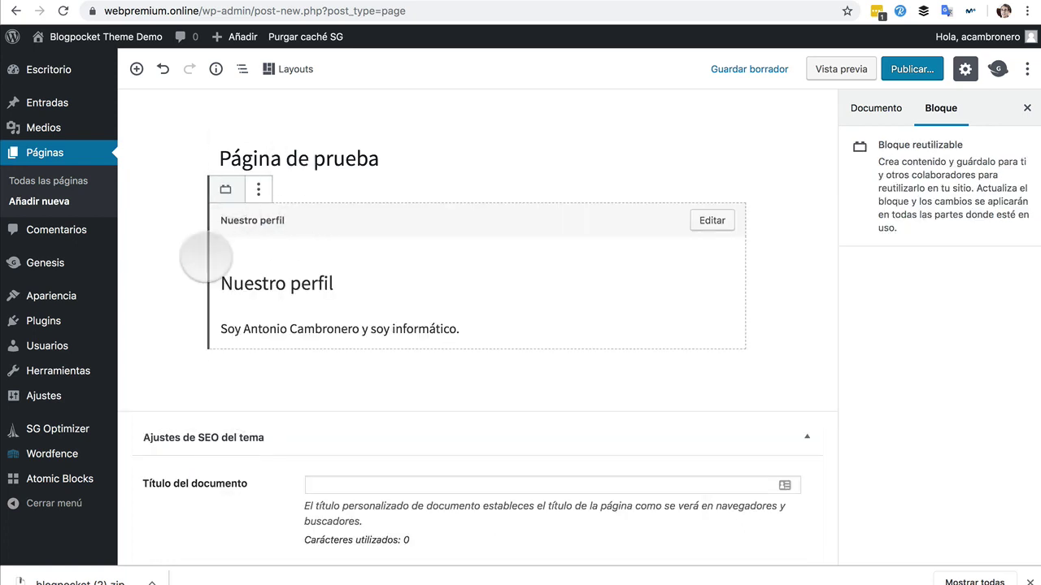
{"action": "left_click", "coordinate": [183, 273]}
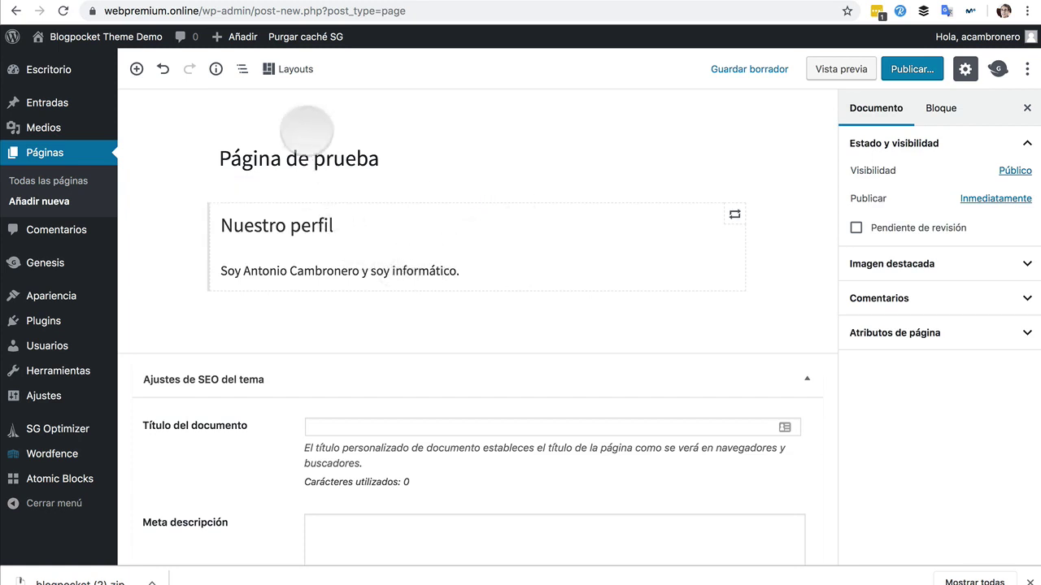
- Publish the "Página de prueba" page
{"action": "left_click", "coordinate": [316, 159]}
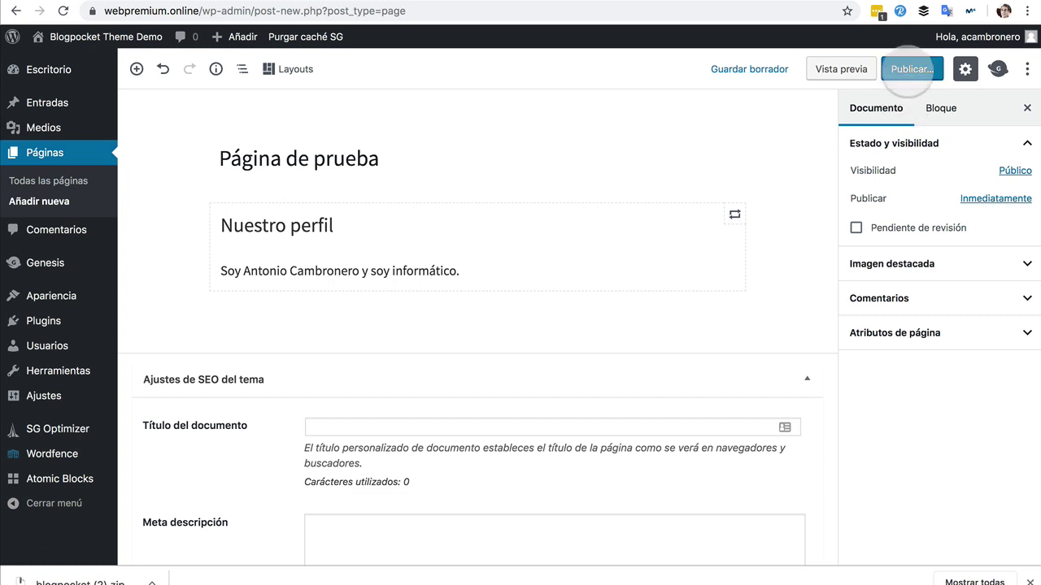
{"action": "left_click", "coordinate": [908, 69]}
{"action": "left_click", "coordinate": [940, 69]}
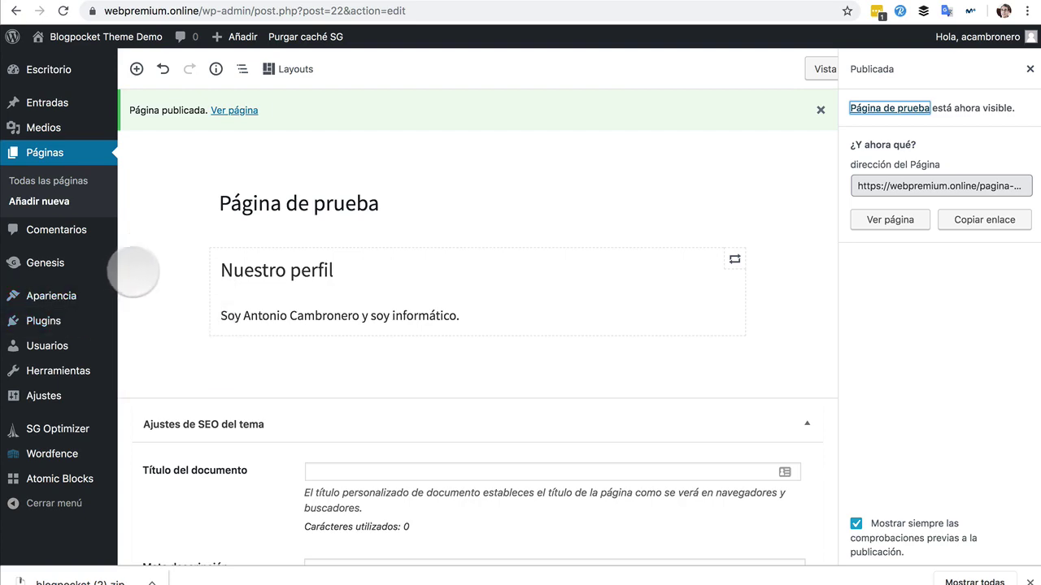
- Search the plugin directory for "Reusable Gutenberg Blocks Widget" and install that plugin
{"action": "mouse_move", "coordinate": [56, 323]}
{"action": "left_click", "coordinate": [152, 344]}
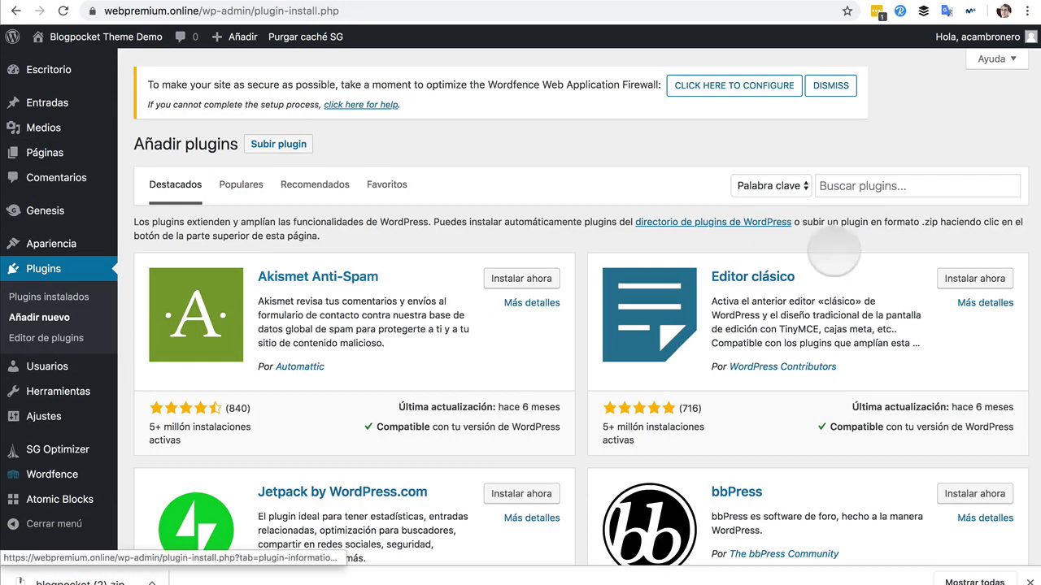
{"action": "left_click", "coordinate": [851, 187]}
{"action": "type", "text": "Reusable Gutenberg Blocks Widget"}
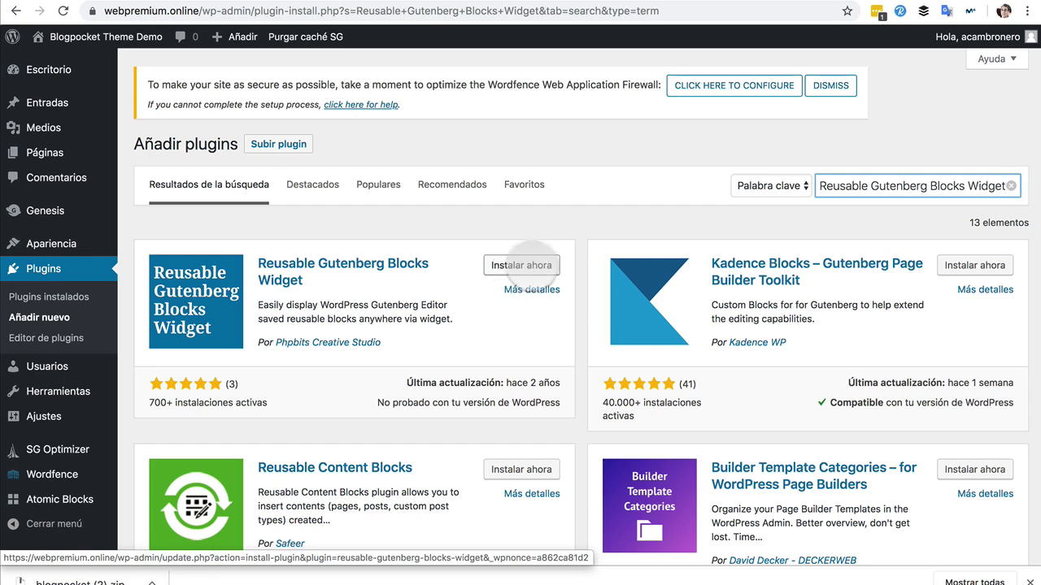
{"action": "left_click", "coordinate": [524, 265]}
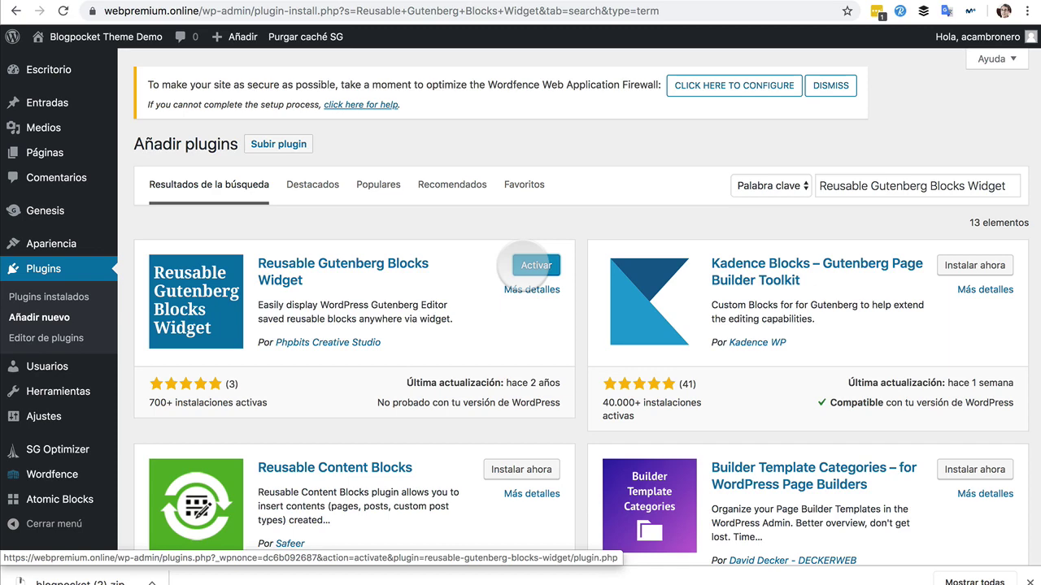
- Activate the newly installed Reusable Gutenberg Blocks Widget plugin and review it in the list of installed plugins
{"action": "left_click", "coordinate": [529, 262]}
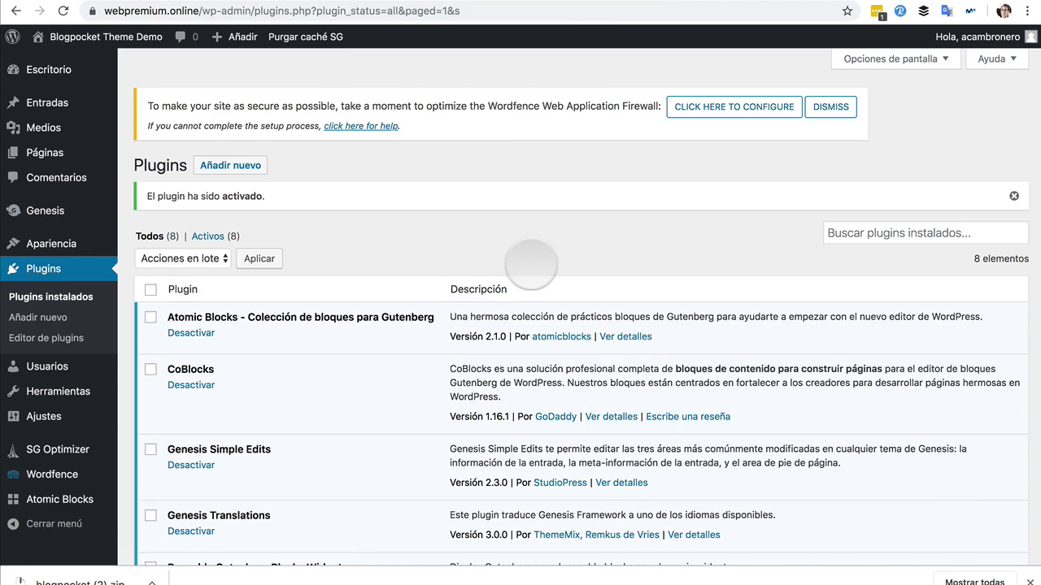
{"action": "scroll", "coordinate": [366, 367], "scroll_direction": "down", "scroll_amount": 2}
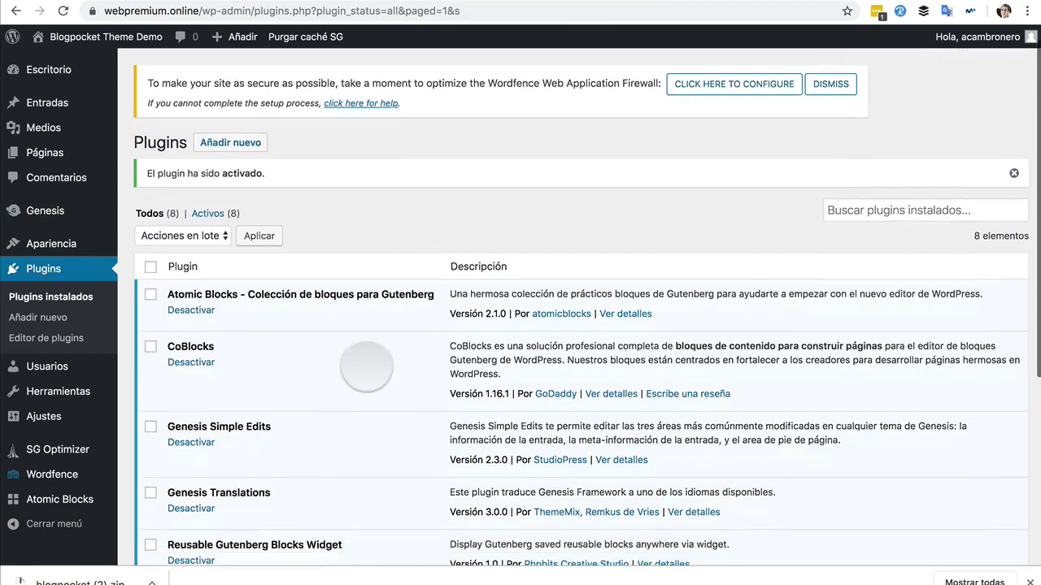
{"action": "scroll", "coordinate": [432, 365], "scroll_direction": "up", "scroll_amount": 2}
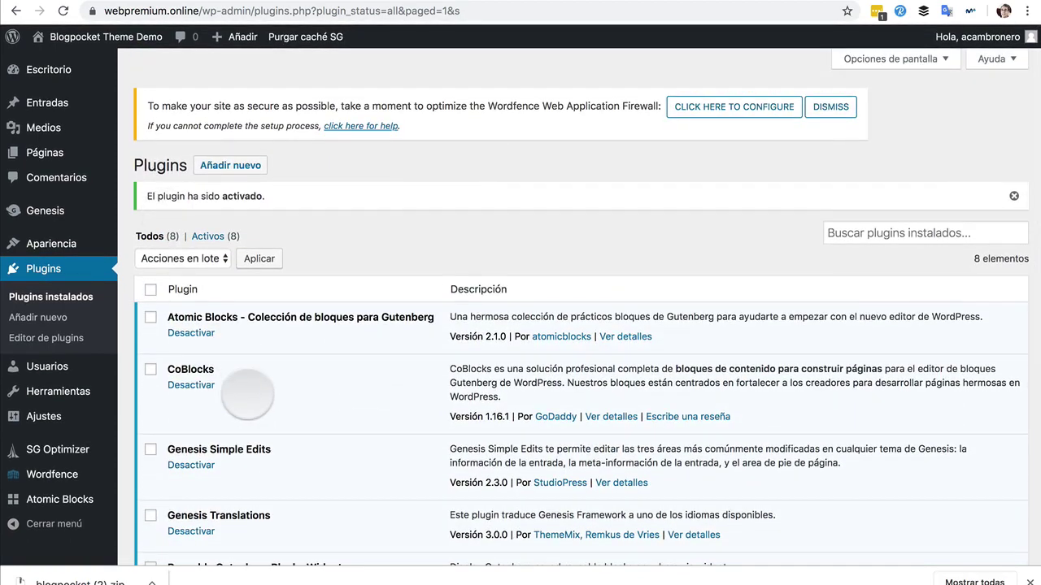
{"action": "scroll", "coordinate": [248, 394], "scroll_direction": "down", "scroll_amount": 5}
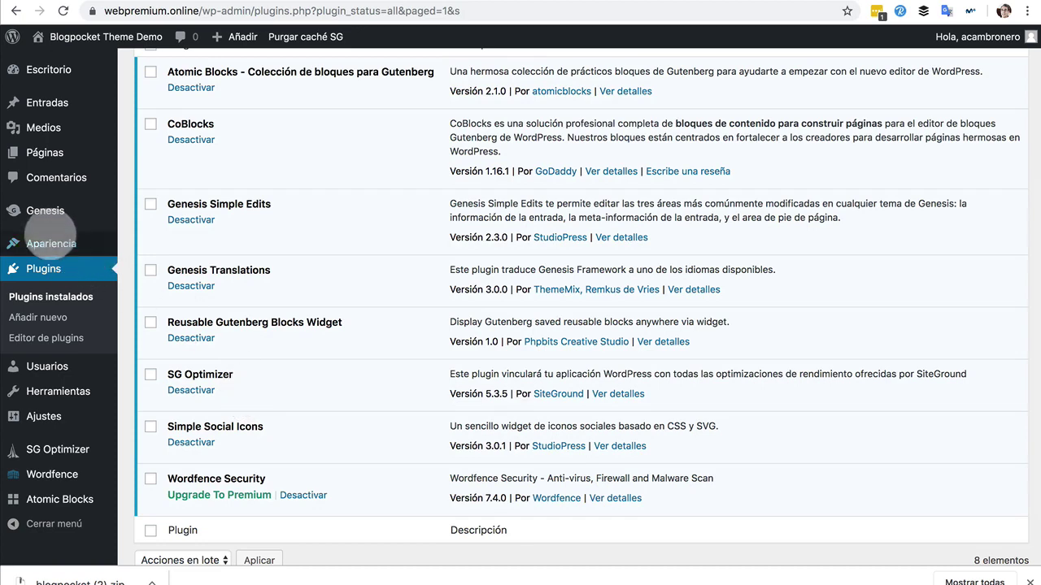
- Look through the available widgets for the Reusable Block widget, and check its plugin in the list of installed plugins
{"action": "mouse_move", "coordinate": [65, 241]}
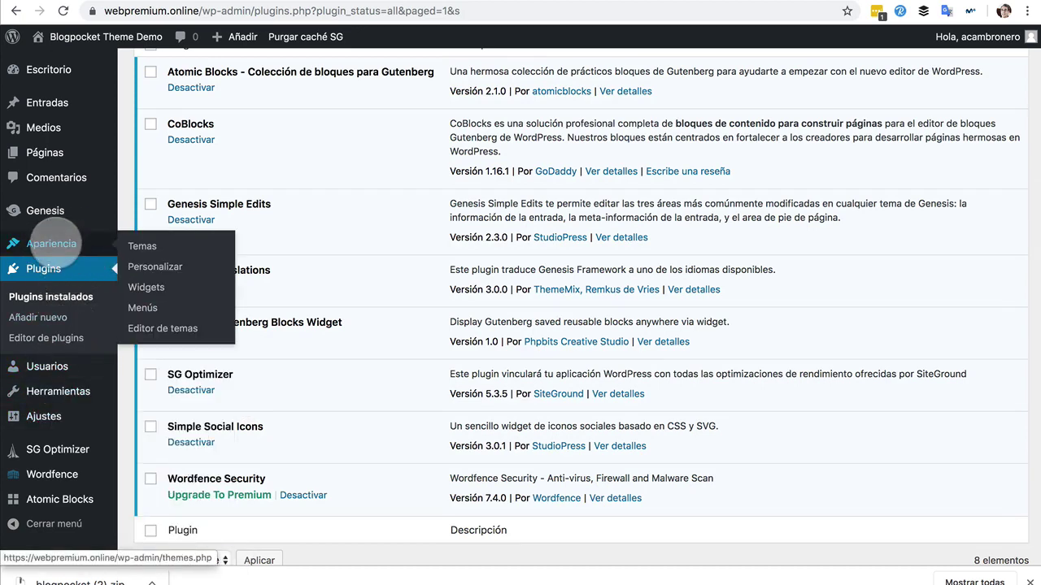
{"action": "left_click", "coordinate": [146, 287]}
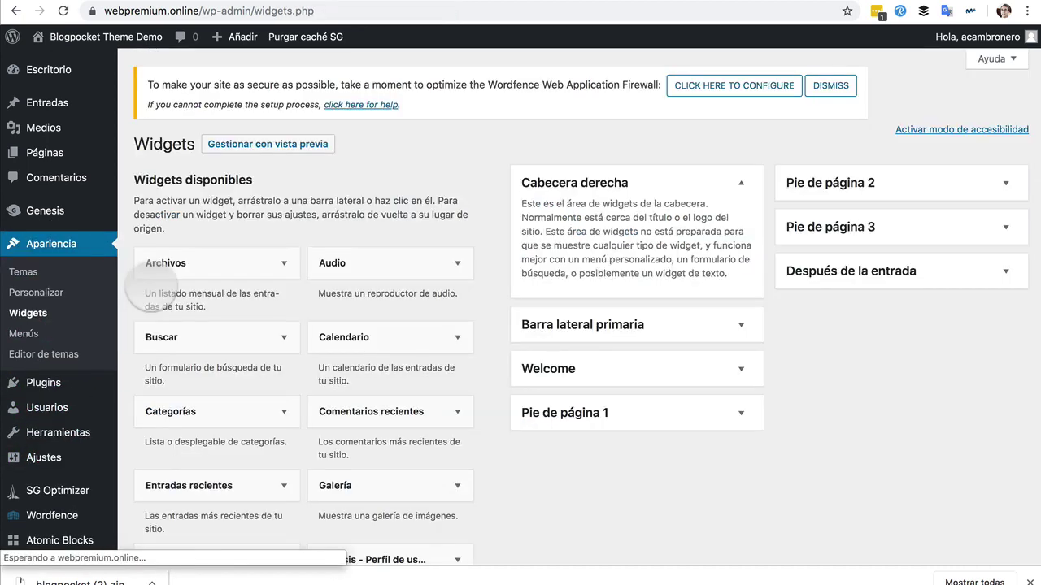
{"action": "scroll", "coordinate": [293, 403], "scroll_direction": "down", "scroll_amount": 4}
{"action": "scroll", "coordinate": [299, 398], "scroll_direction": "down", "scroll_amount": 3}
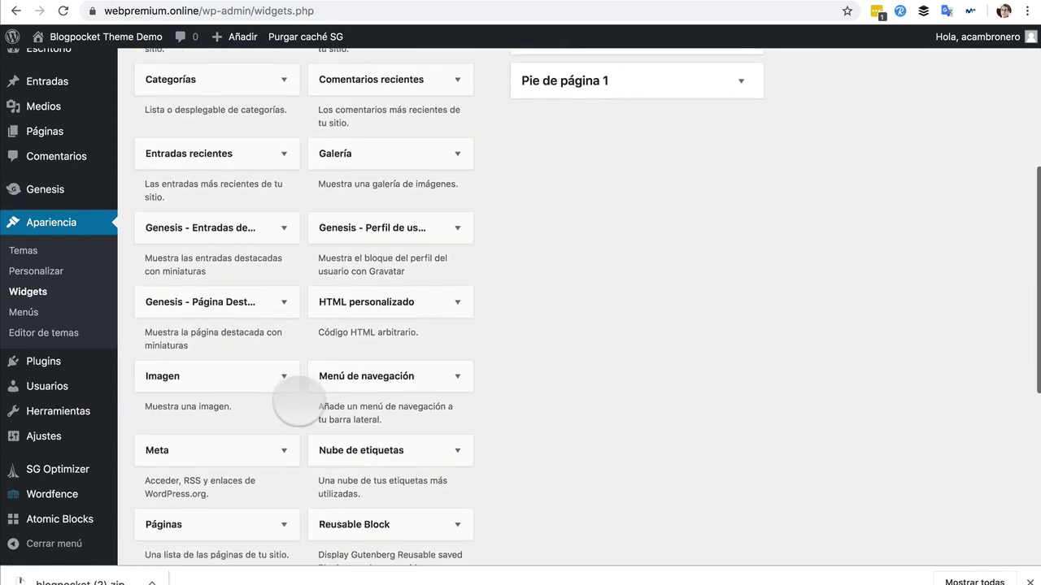
{"action": "scroll", "coordinate": [299, 399], "scroll_direction": "up", "scroll_amount": 5}
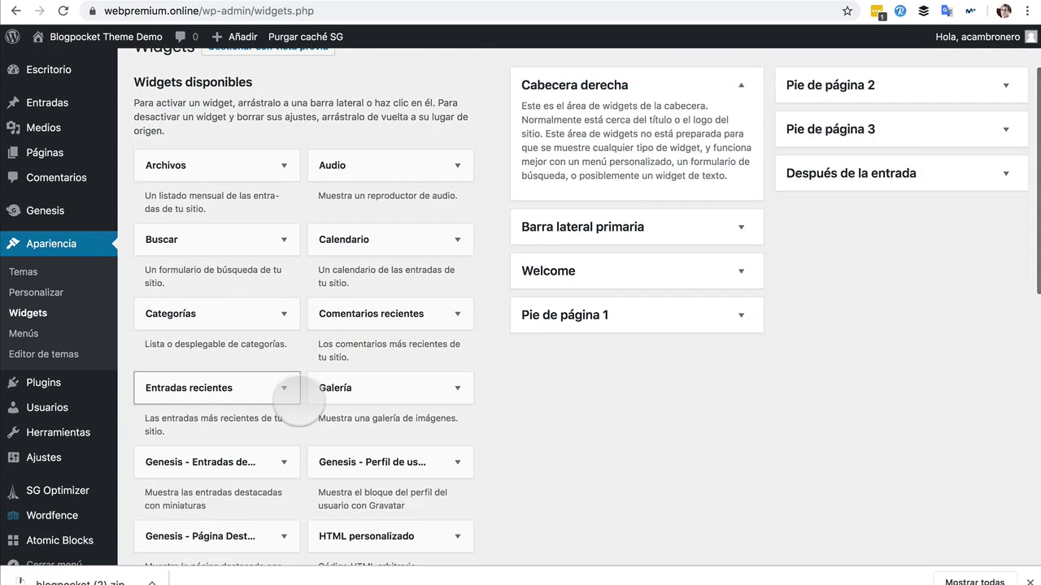
{"action": "scroll", "coordinate": [298, 400], "scroll_direction": "down", "scroll_amount": 5}
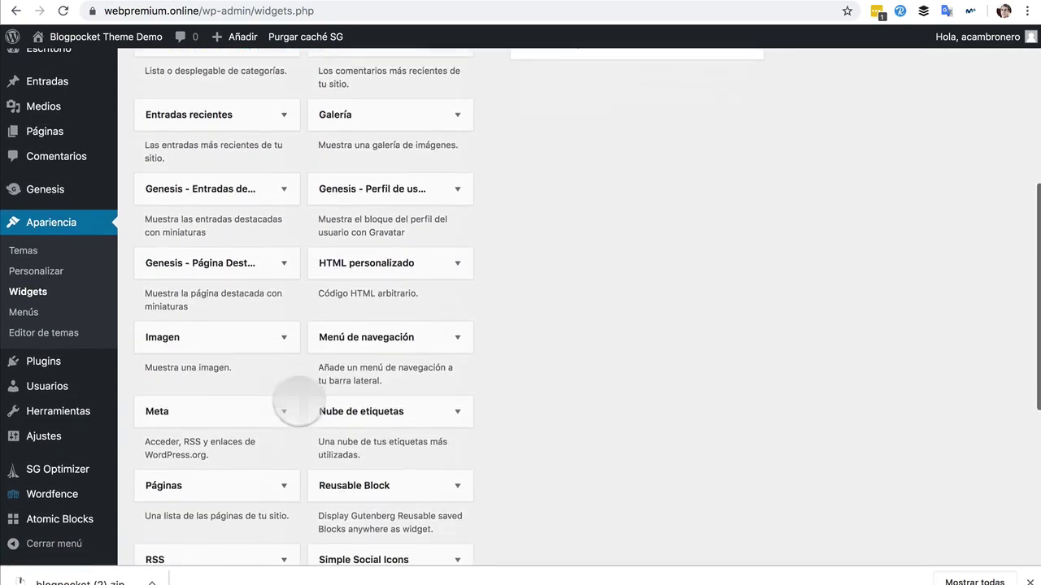
{"action": "scroll", "coordinate": [298, 401], "scroll_direction": "up", "scroll_amount": 4}
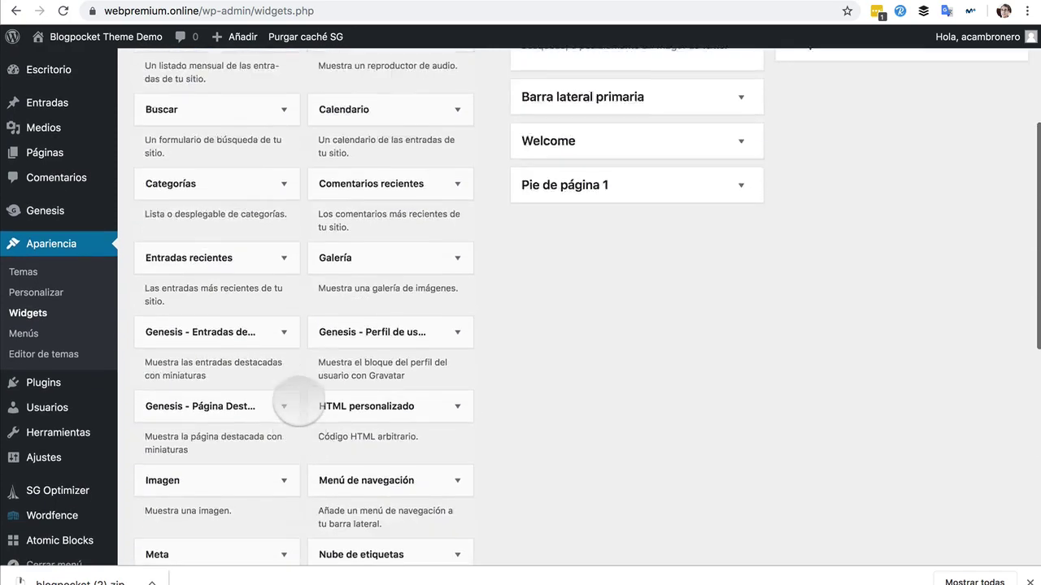
{"action": "scroll", "coordinate": [298, 401], "scroll_direction": "up", "scroll_amount": 2}
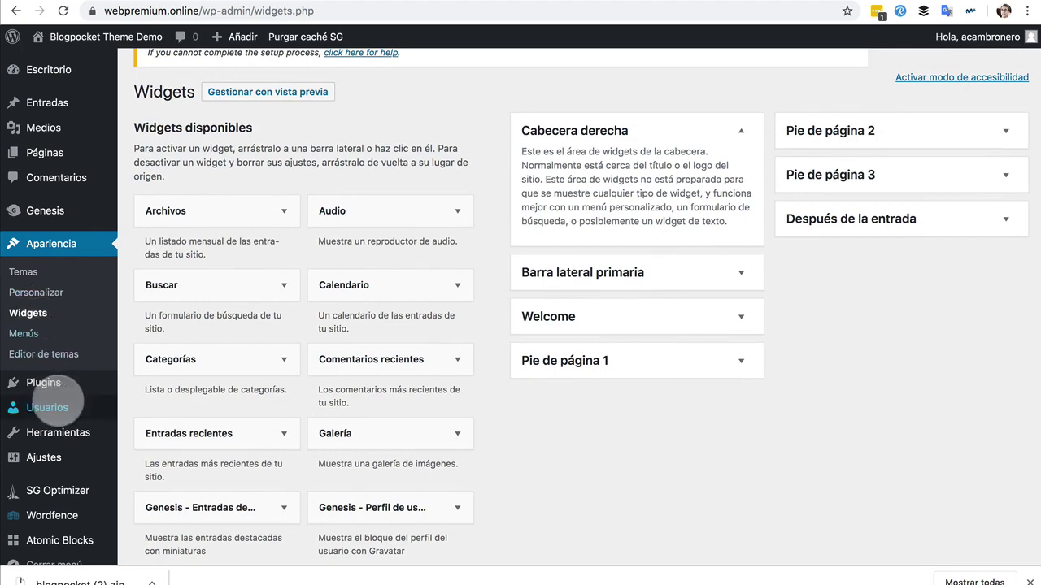
{"action": "left_click", "coordinate": [42, 383]}
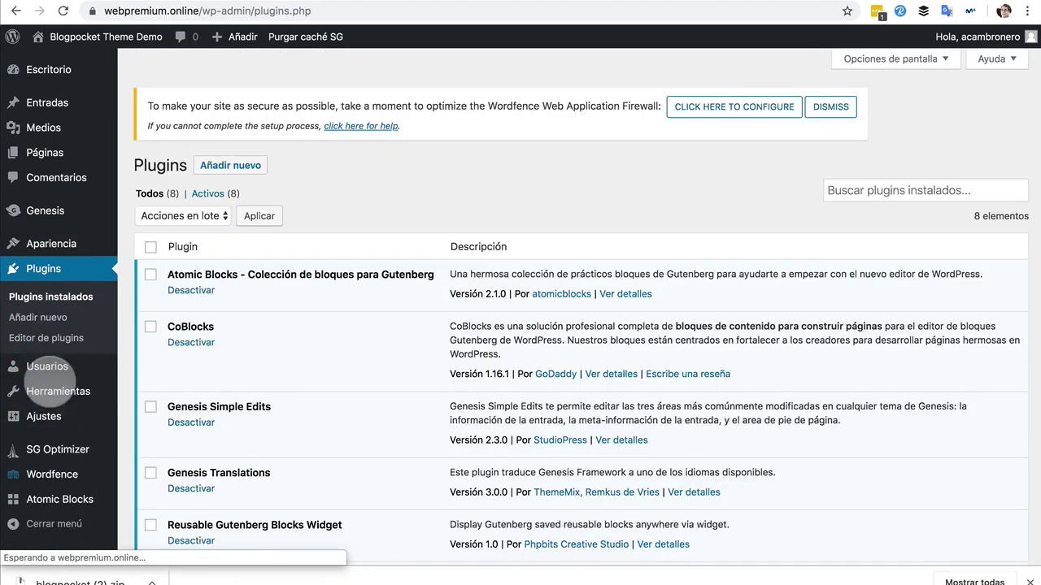
{"action": "scroll", "coordinate": [261, 413], "scroll_direction": "down", "scroll_amount": 3}
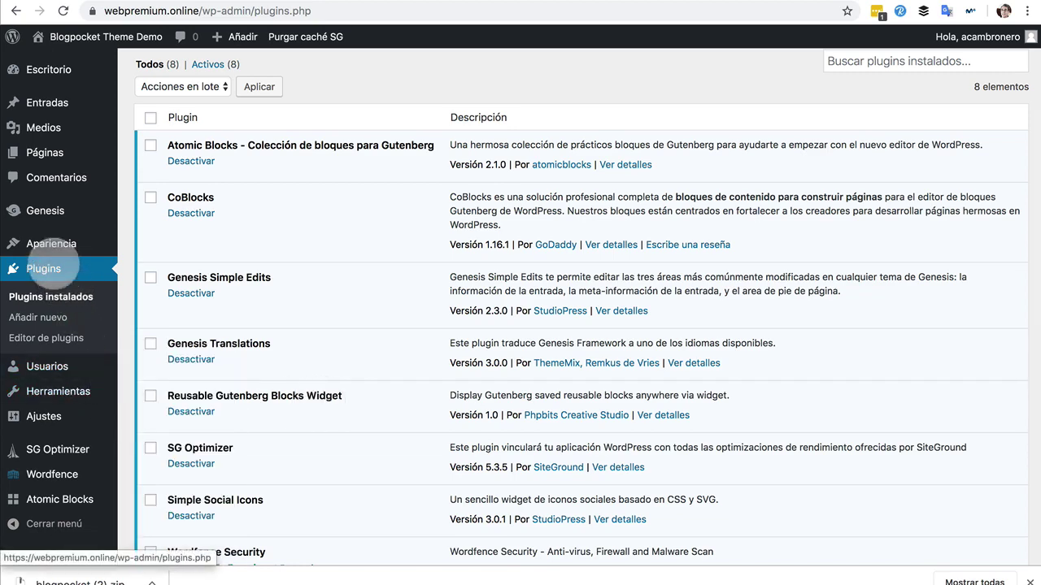
- Add the Reusable Block widget to the "Después de la entrada" widget area
{"action": "mouse_move", "coordinate": [51, 243]}
{"action": "left_click", "coordinate": [146, 287]}
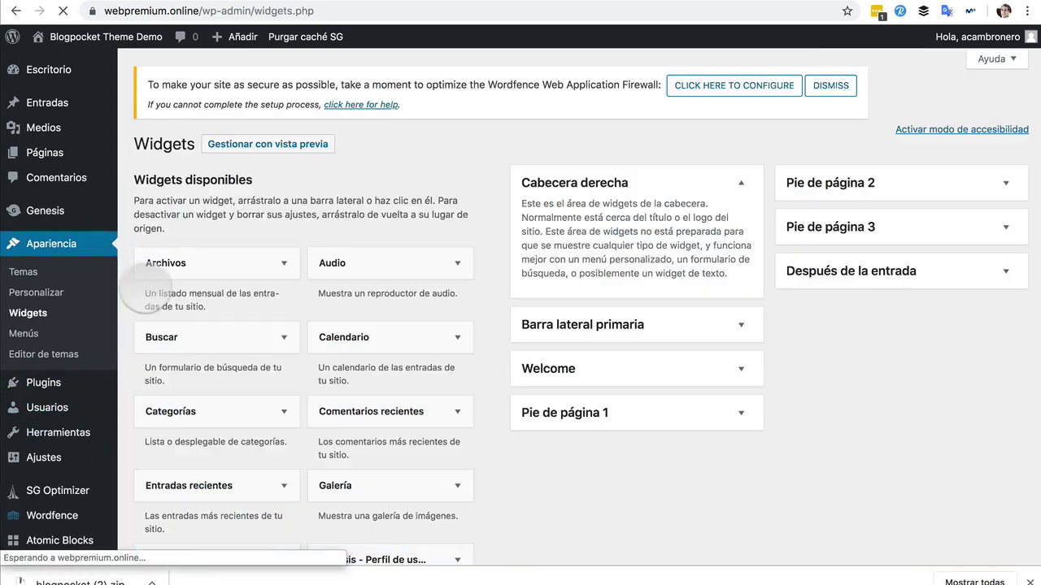
{"action": "left_click", "coordinate": [886, 272]}
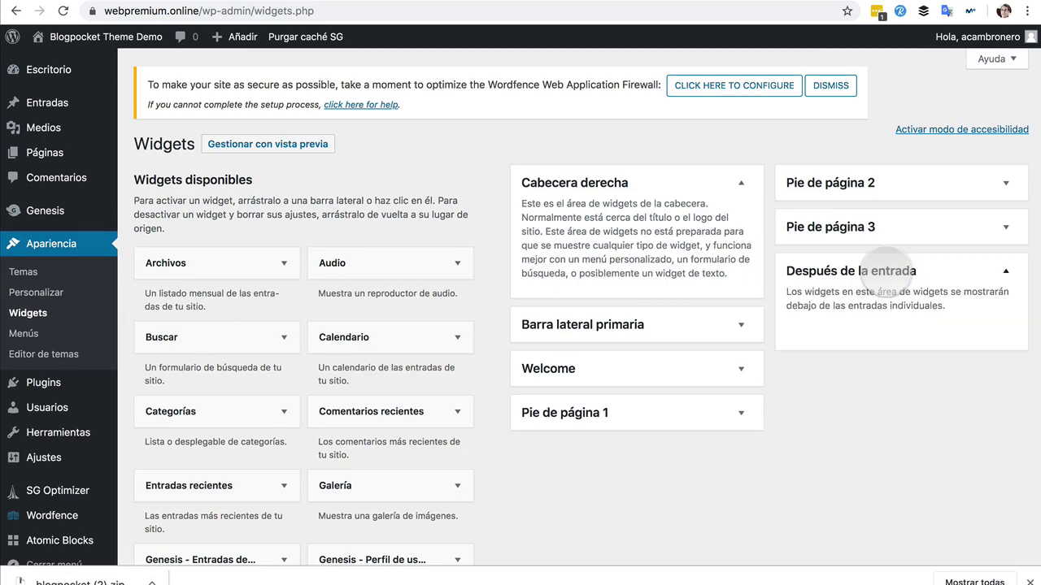
{"action": "scroll", "coordinate": [244, 412], "scroll_direction": "down", "scroll_amount": 5}
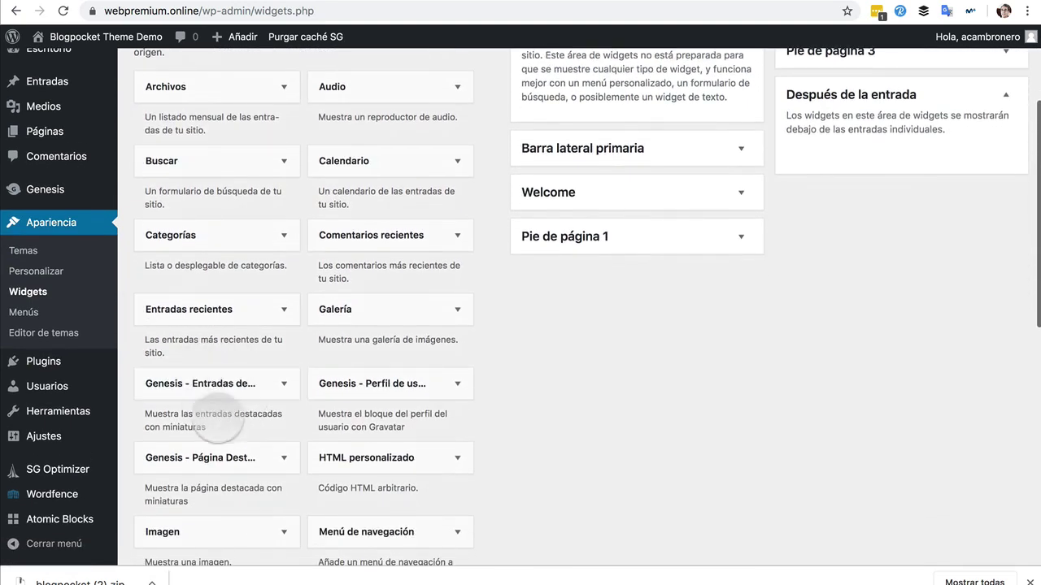
{"action": "scroll", "coordinate": [244, 464], "scroll_direction": "down", "scroll_amount": 10}
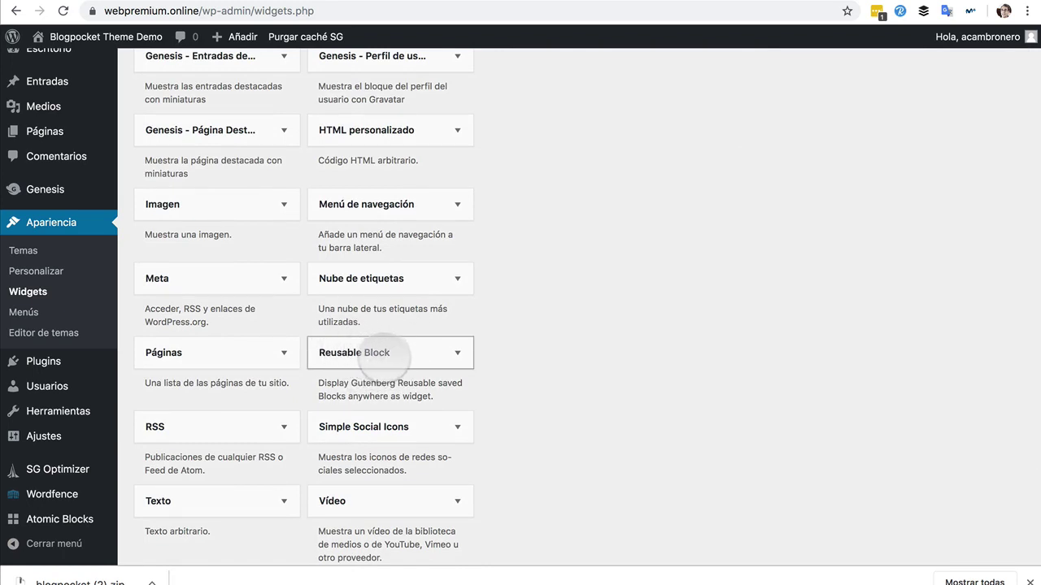
{"action": "left_click_drag", "start_coordinate": [371, 362], "coordinate": [367, 366]}
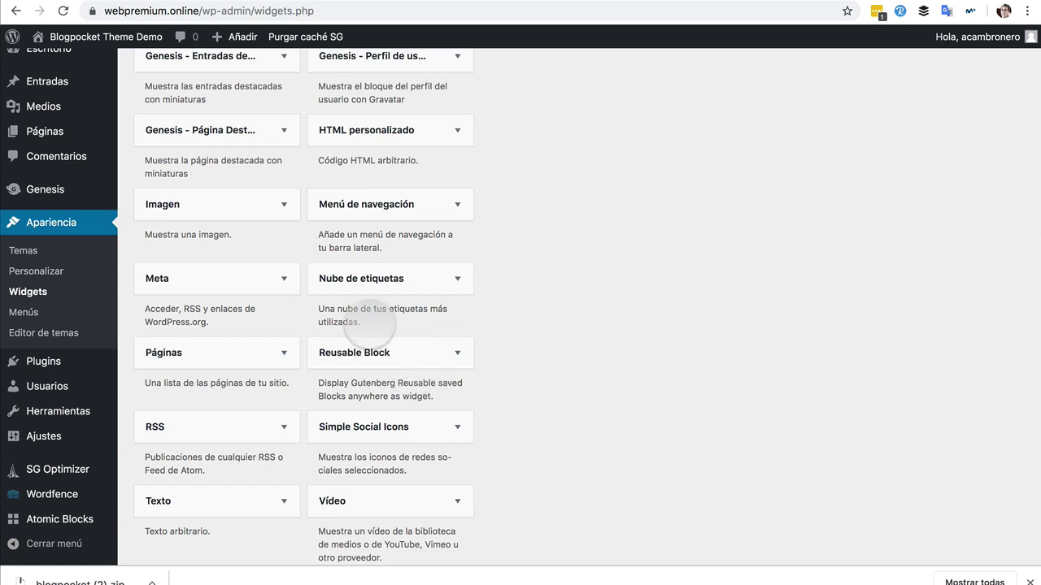
{"action": "scroll", "coordinate": [370, 352], "scroll_direction": "up", "scroll_amount": 6}
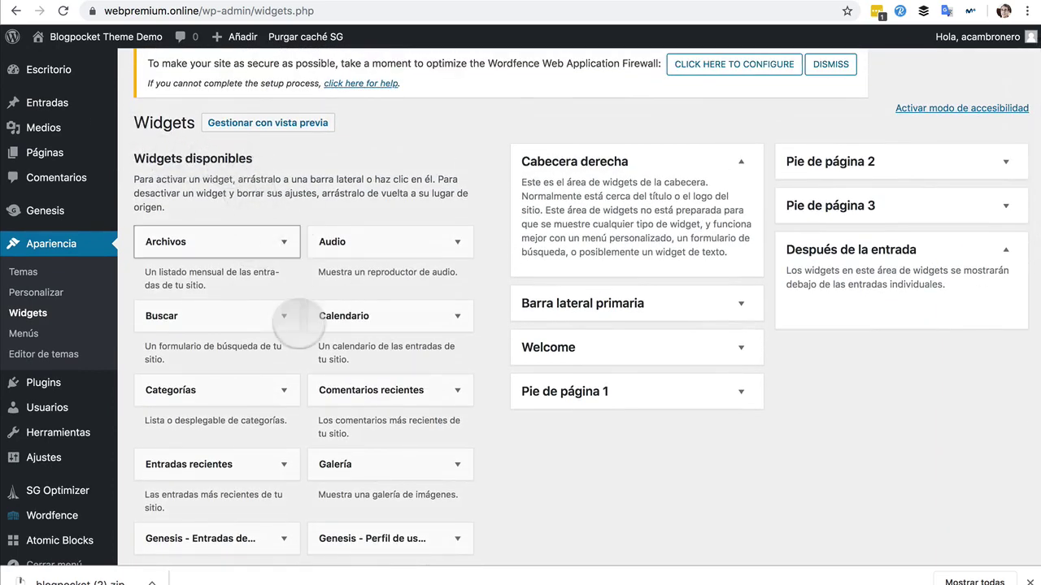
{"action": "scroll", "coordinate": [297, 378], "scroll_direction": "down", "scroll_amount": 7}
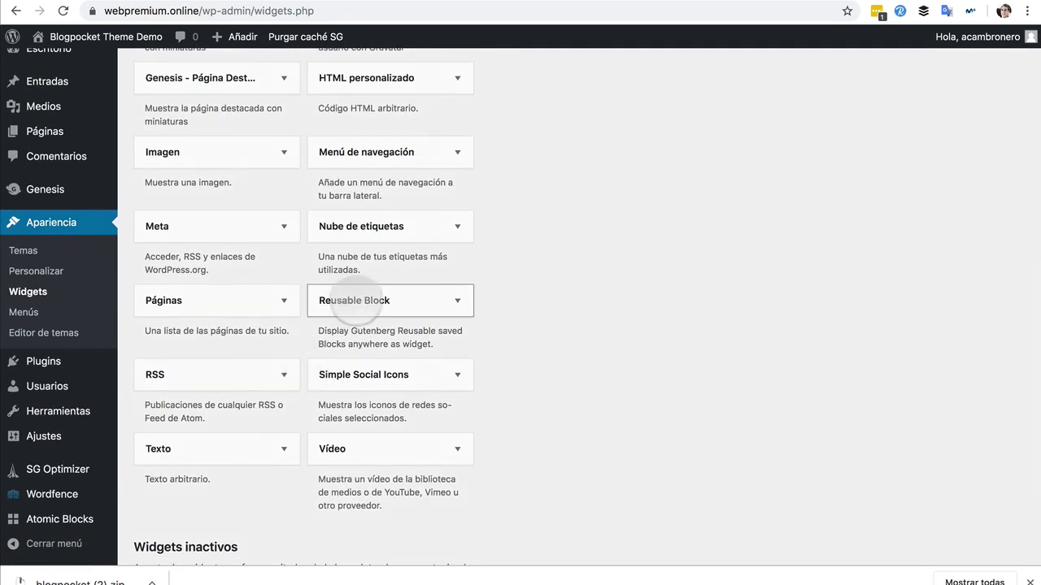
{"action": "left_click_drag", "start_coordinate": [383, 297], "coordinate": [878, 295]}
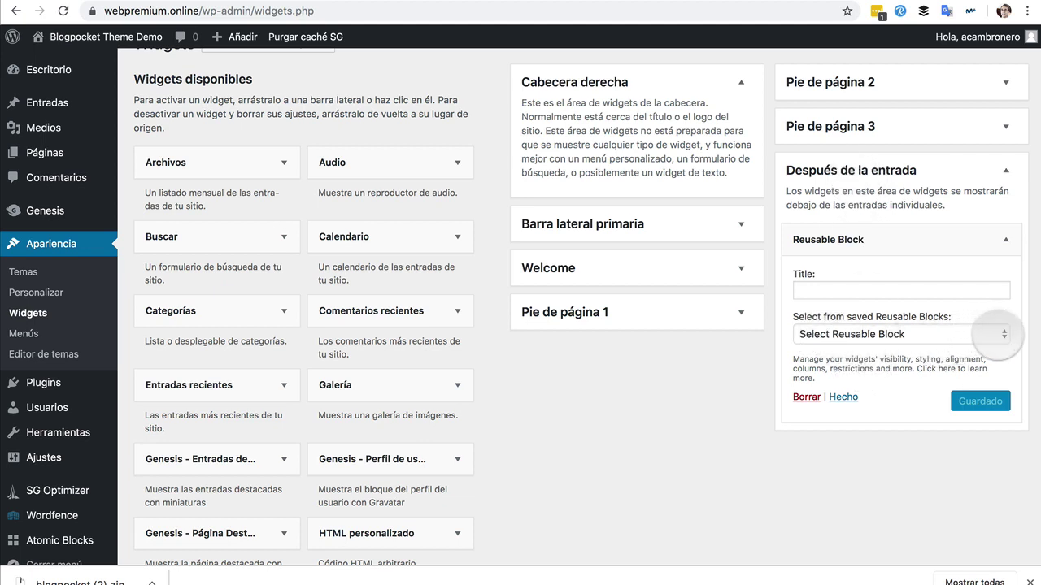
- Set the Reusable Block widget to show the saved block "Nuestro perfil" and save the widget
{"action": "left_click", "coordinate": [1005, 334]}
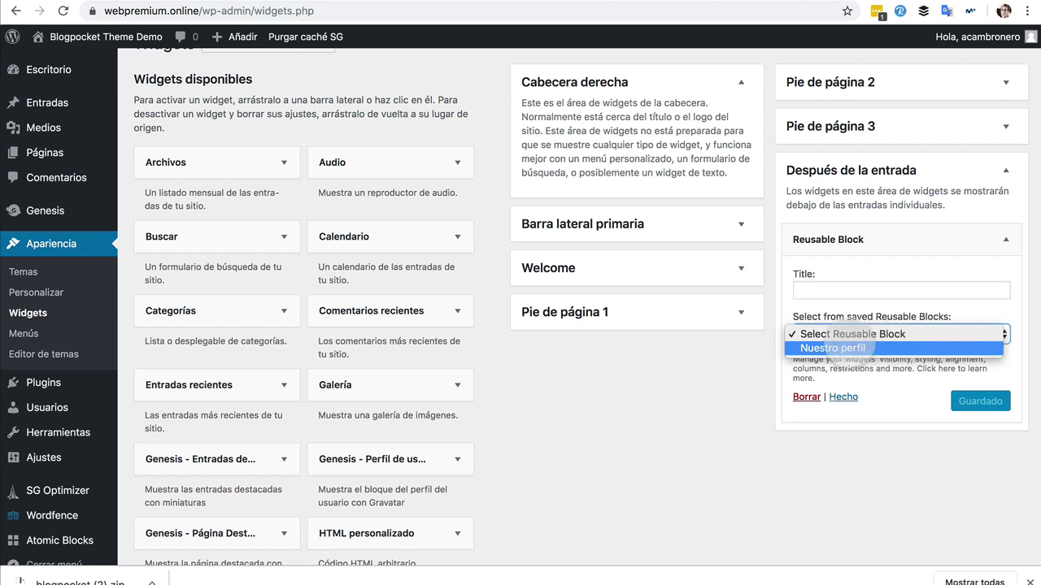
{"action": "left_click", "coordinate": [842, 348]}
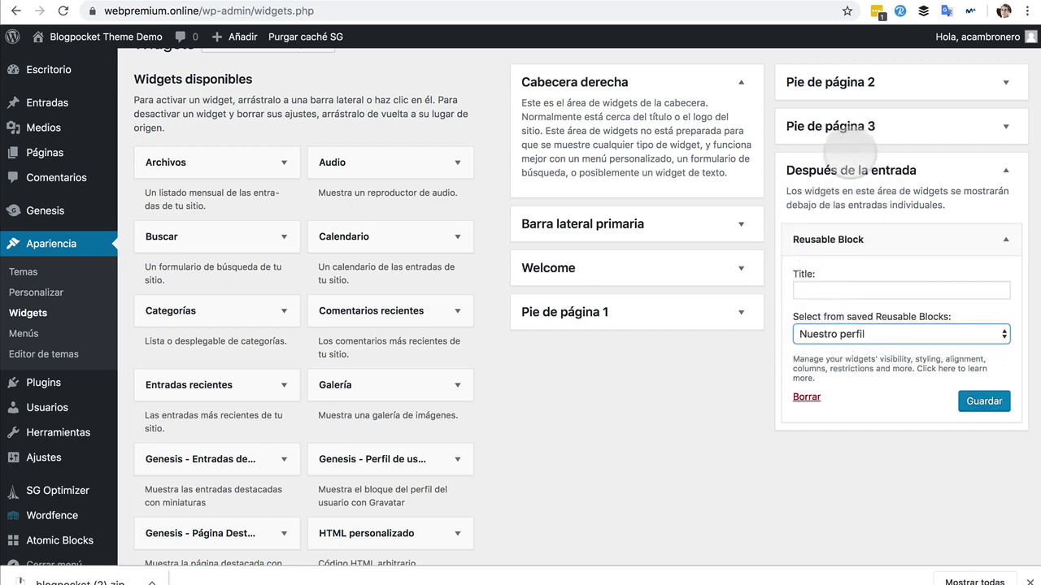
{"action": "left_click", "coordinate": [984, 402]}
{"action": "left_click", "coordinate": [984, 402]}
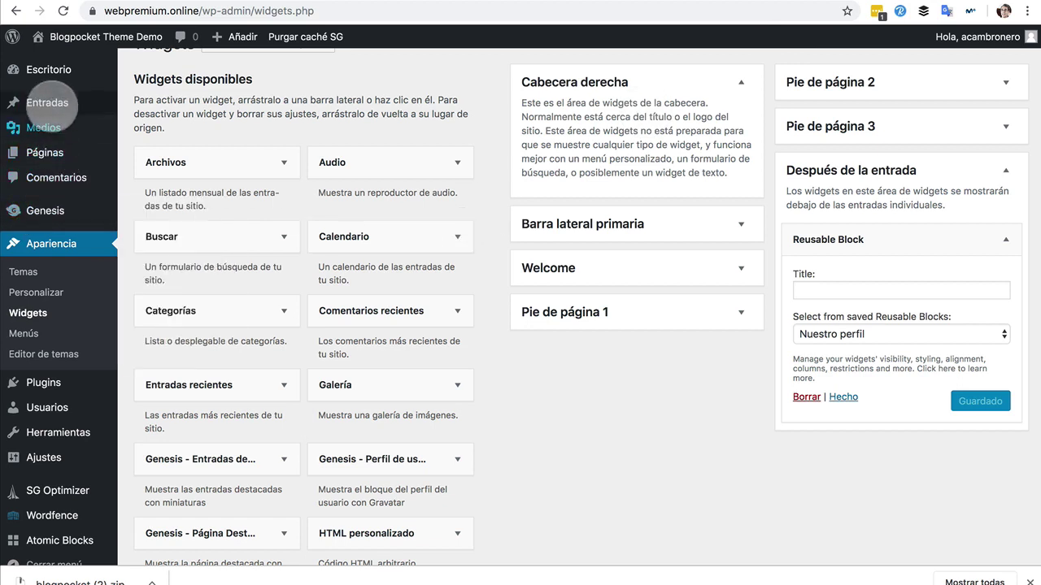
- Create a new post titled "Entrada de prueba"
{"action": "left_click", "coordinate": [47, 103]}
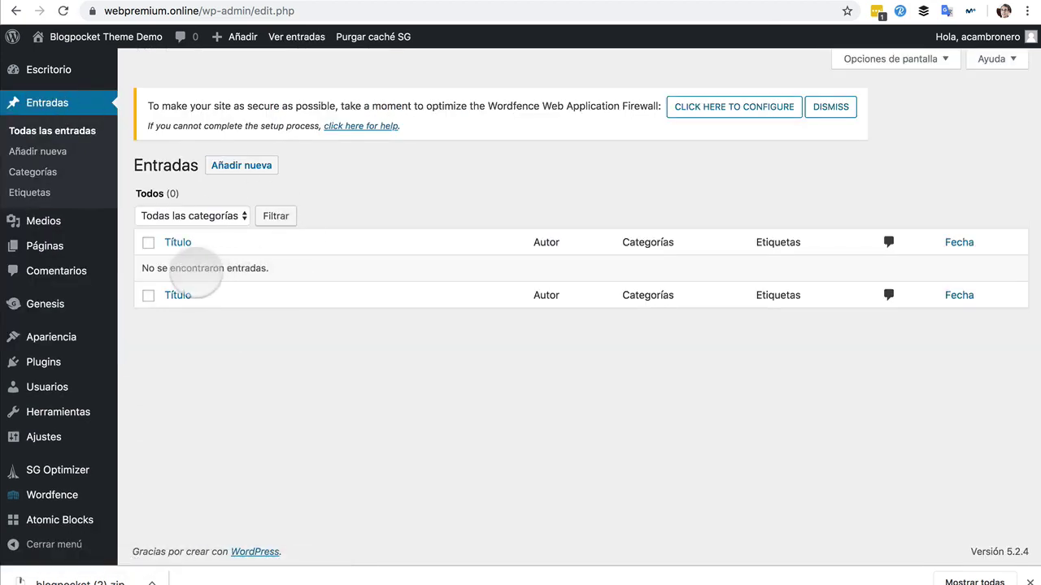
{"action": "left_click", "coordinate": [257, 166]}
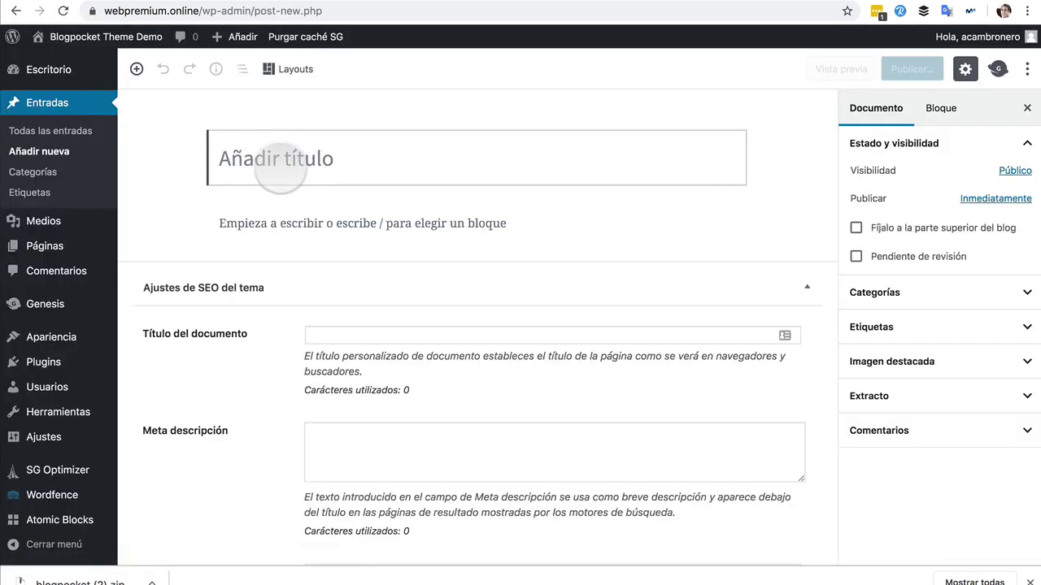
{"action": "type", "text": "Entrda"}
{"action": "key", "text": "BackSpace"}
{"action": "type", "text": "ada de prueba"}
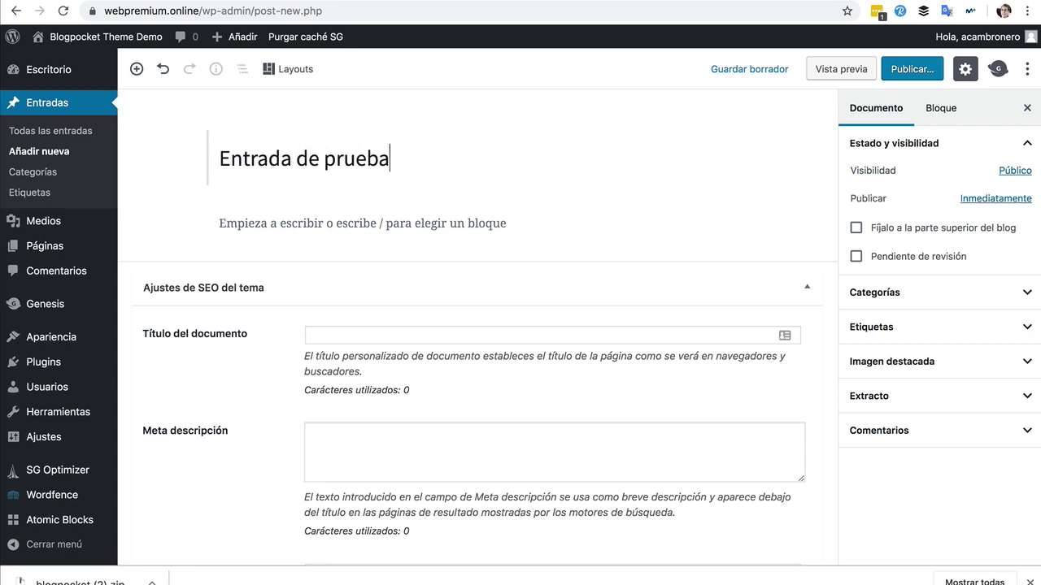
- Enter "kj ñlkj ñklj ñadj. En un lugar de la mancha." as the post's body text and publish the post
{"action": "key", "text": "Return"}
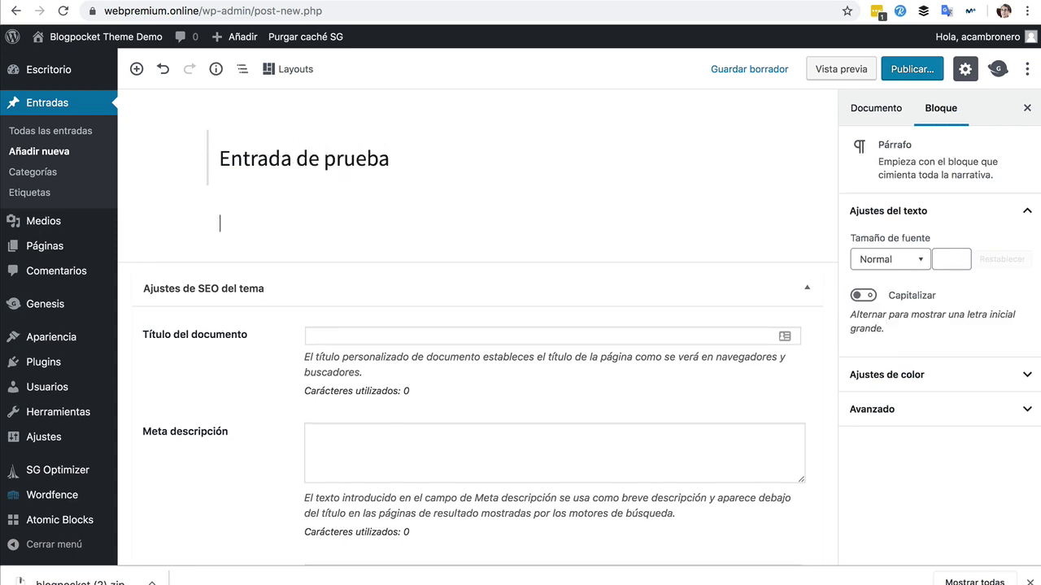
{"action": "type", "text": "kj ñlkj ñklj ñadj"}
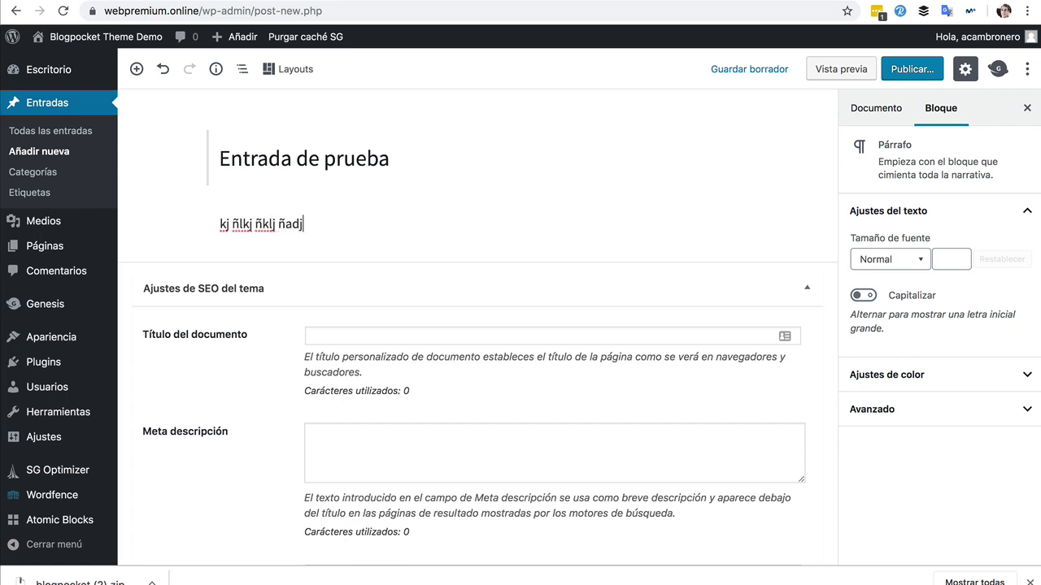
{"action": "type", "text": ". En un lugar de la mancha."}
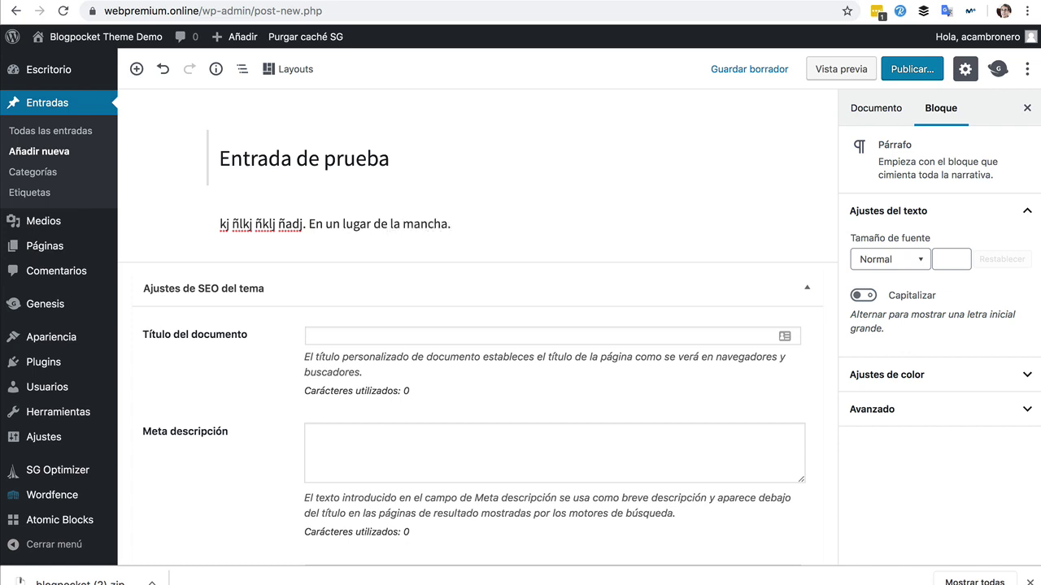
{"action": "left_click", "coordinate": [904, 70]}
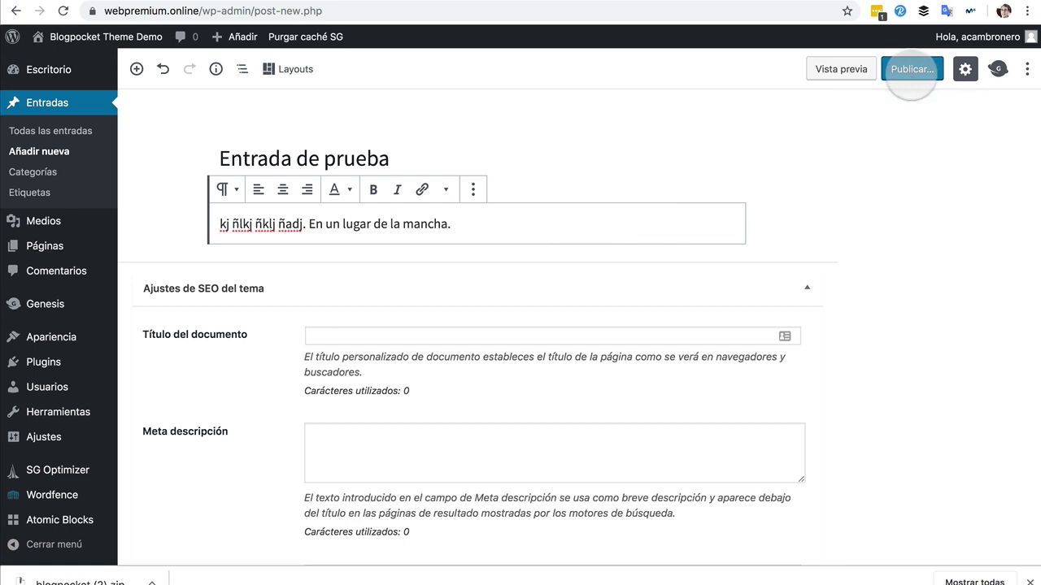
{"action": "left_click", "coordinate": [951, 69]}
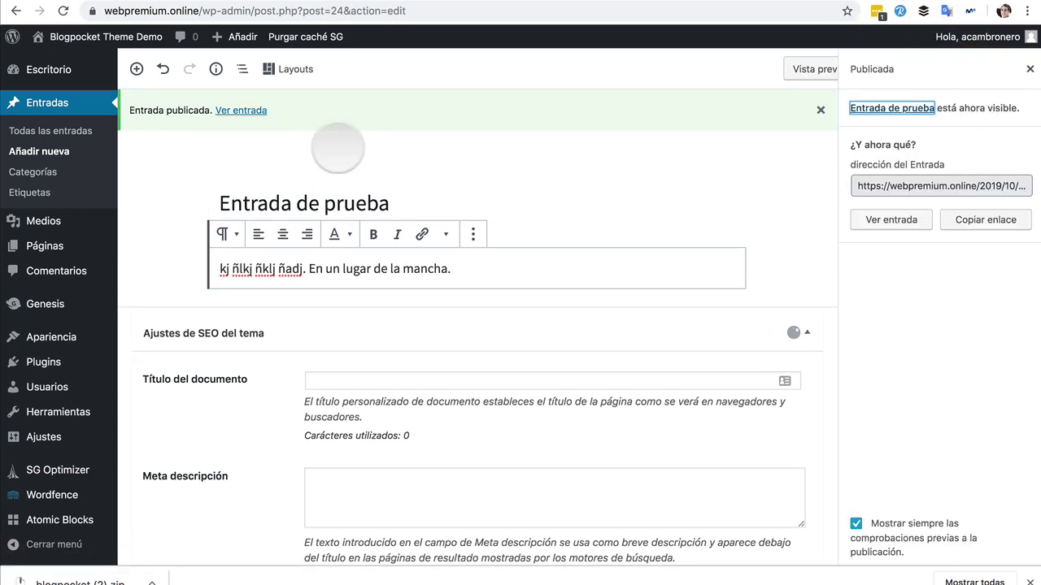
- Reload the site's blog page and open the "Entrada de prueba" post to check the area below its content
{"action": "left_click", "coordinate": [810, 69]}
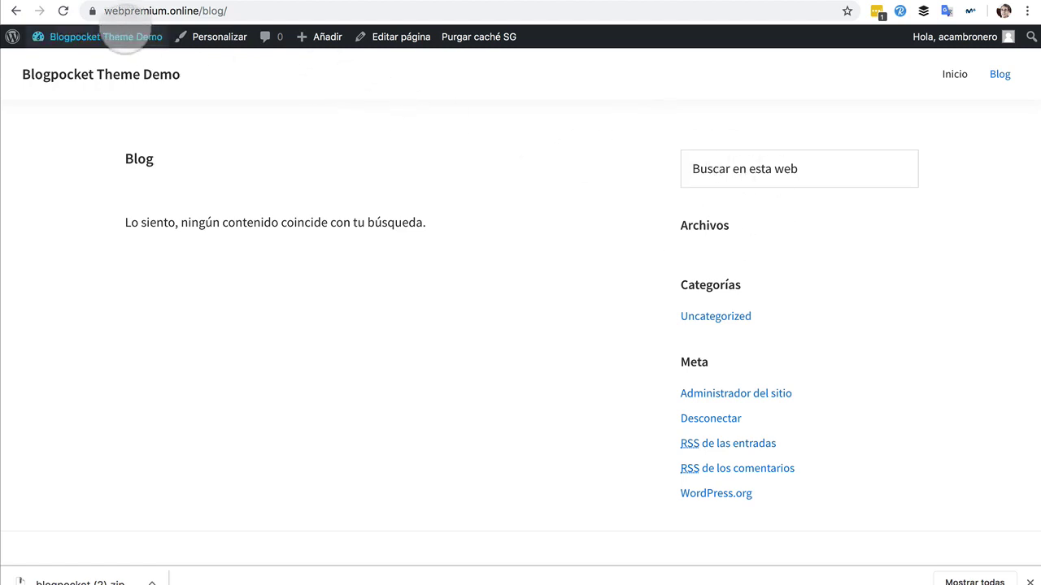
{"action": "left_click", "coordinate": [62, 10]}
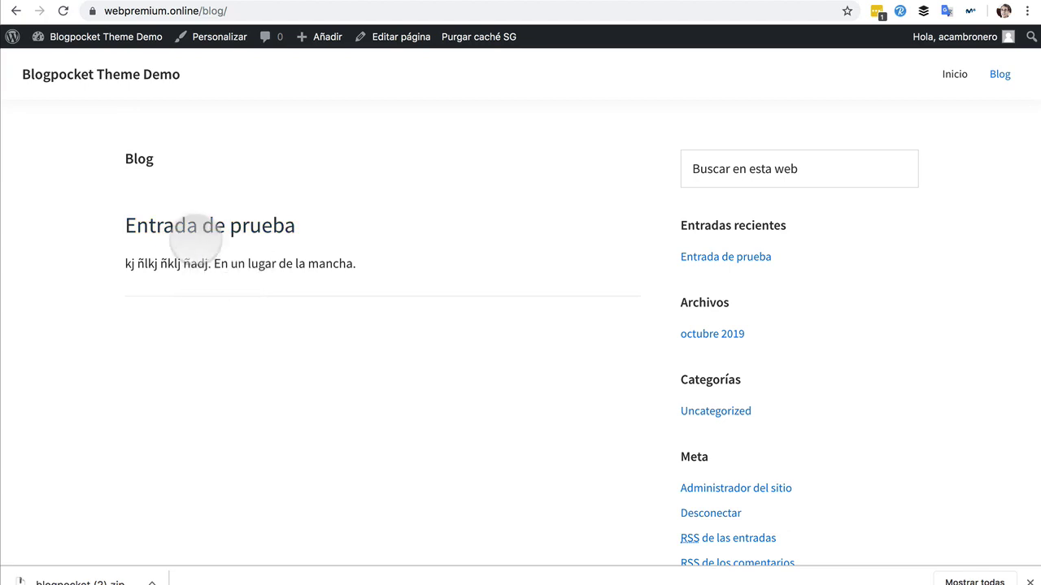
{"action": "left_click", "coordinate": [200, 225]}
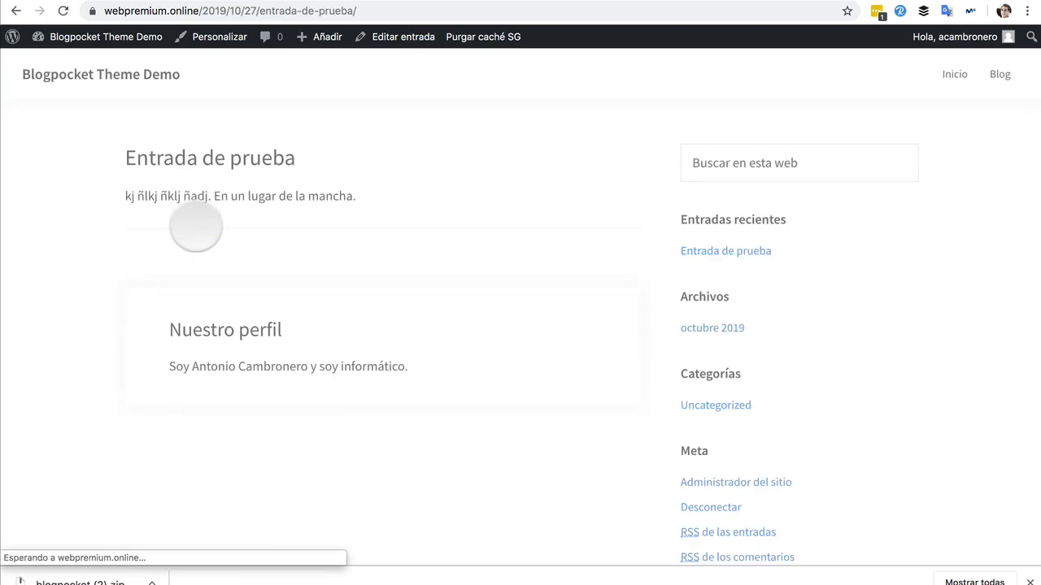